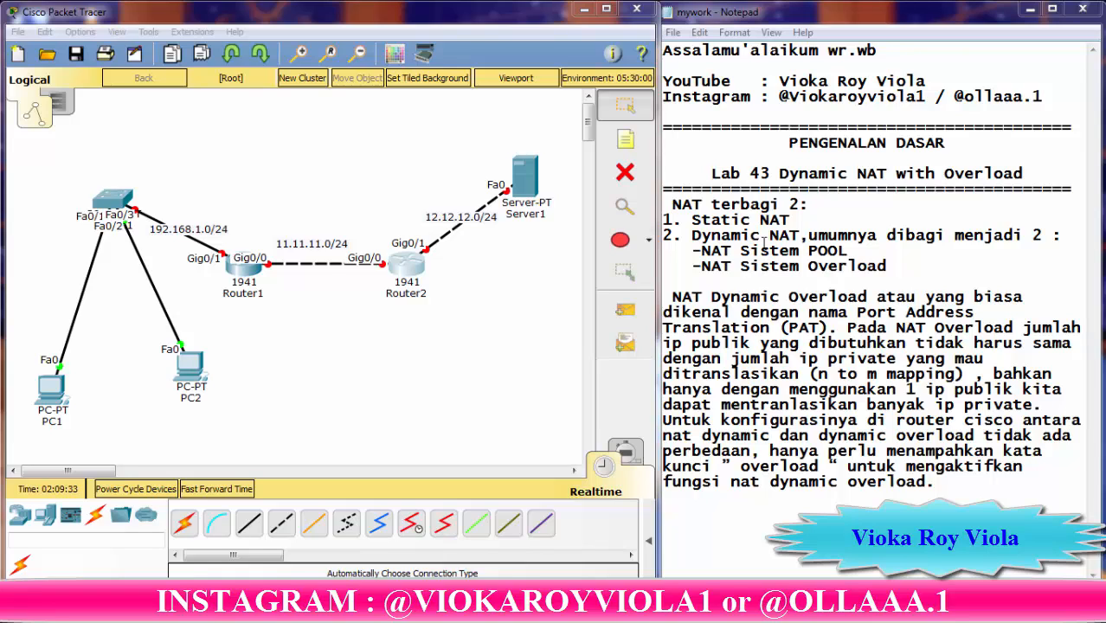
- Read the Lab 43 notes on Dynamic NAT with Overload, covering Port Address Translation, public-to-private IP mapping and the overload keyword
click(750, 179)
drag(782, 179, 948, 177)
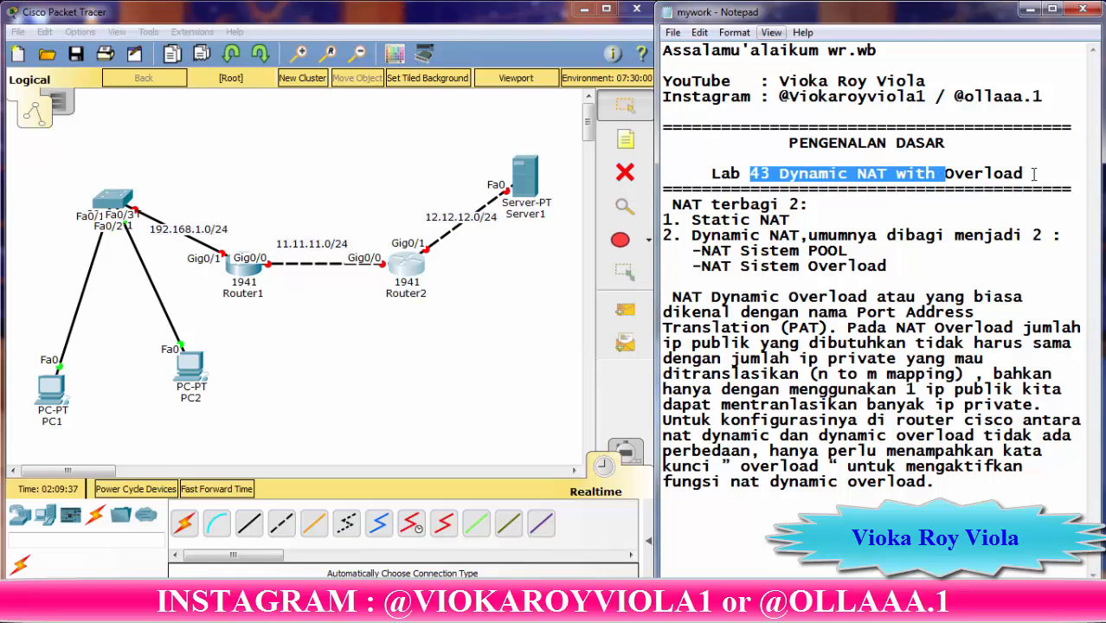
drag(1031, 175, 942, 171)
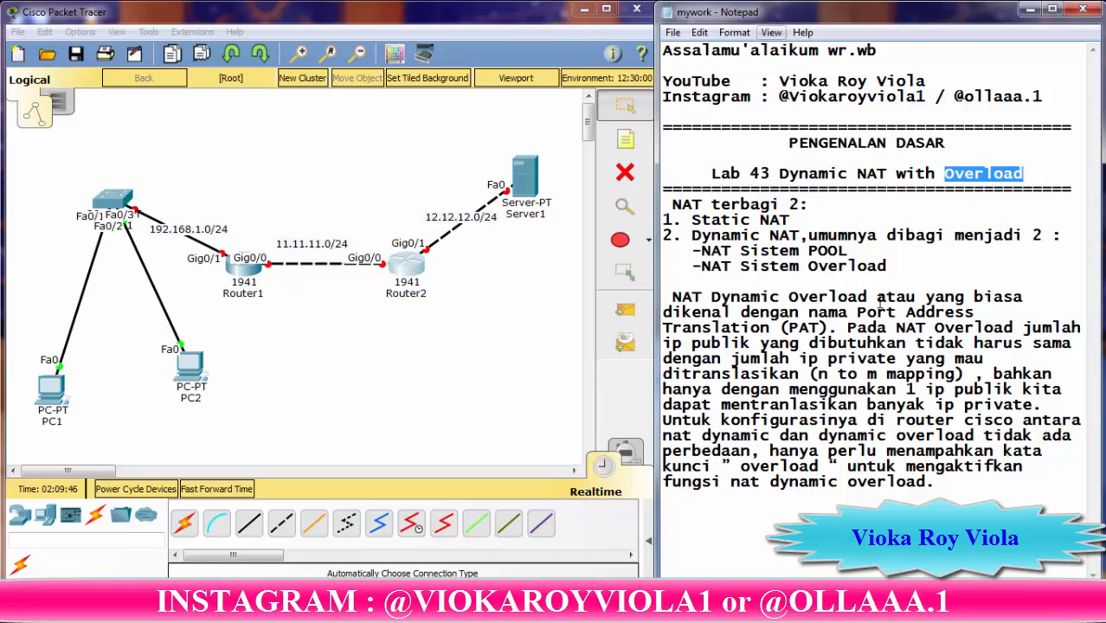
drag(857, 312, 831, 329)
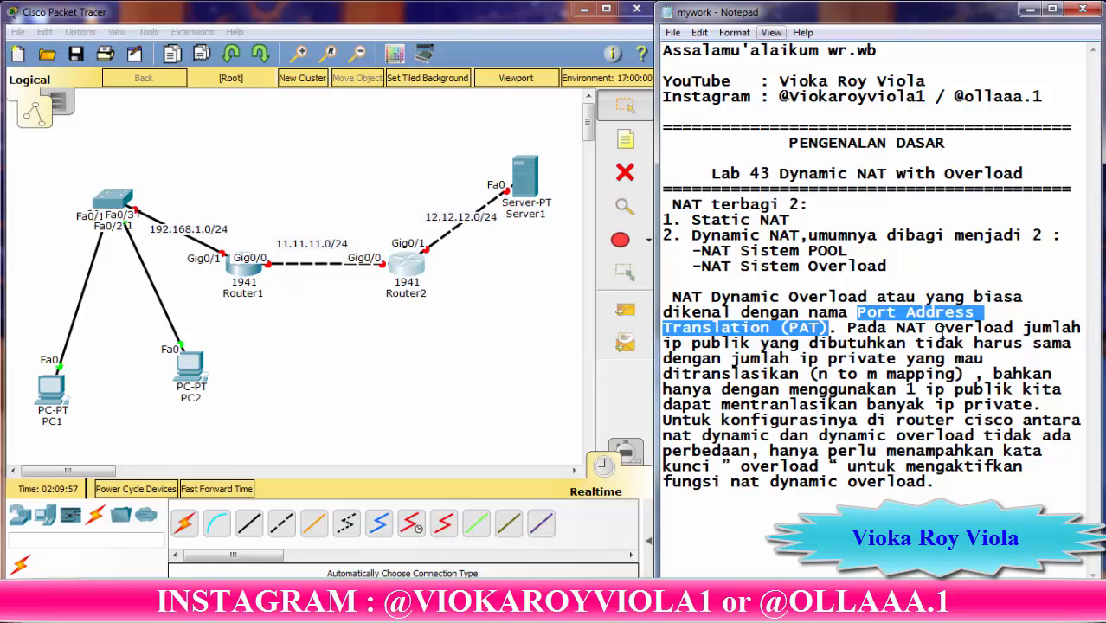
click(892, 328)
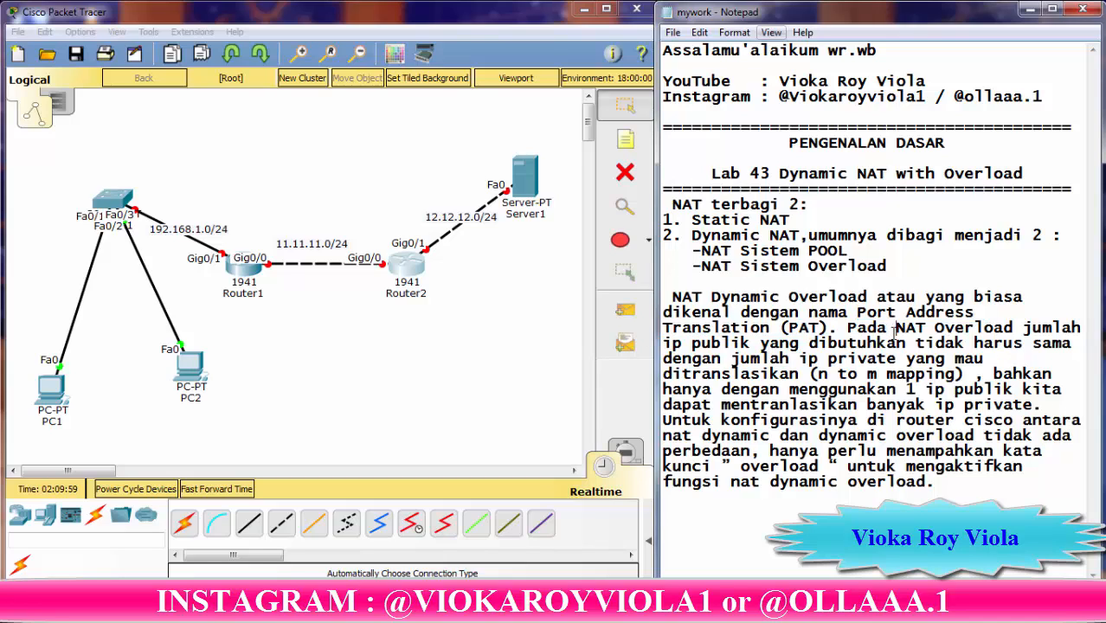
drag(845, 328, 900, 359)
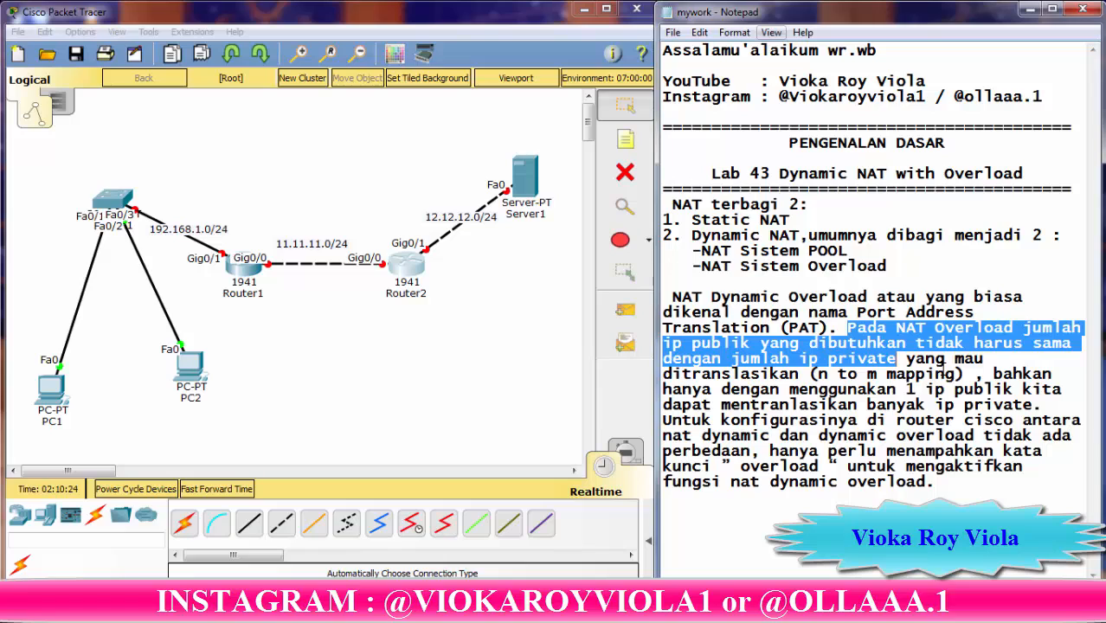
click(789, 403)
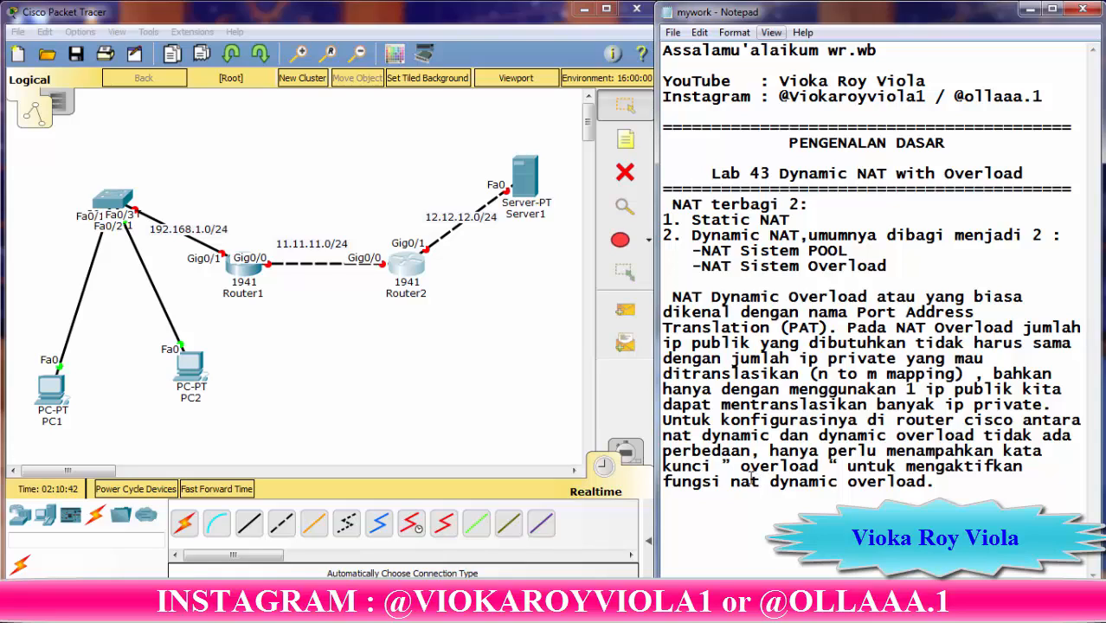
drag(740, 468, 829, 467)
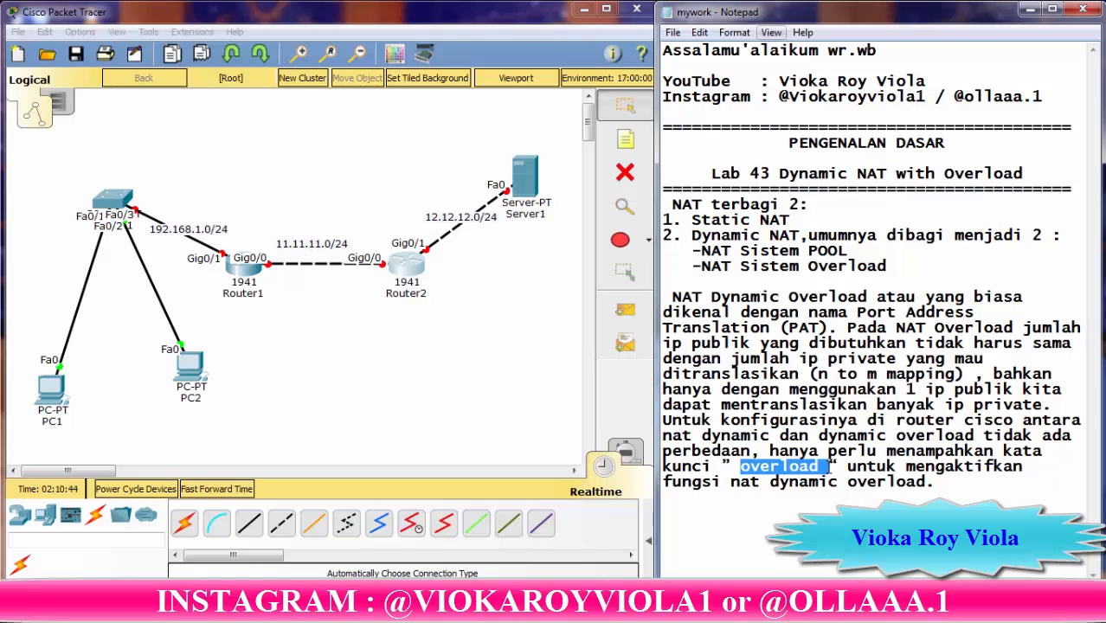
click(932, 482)
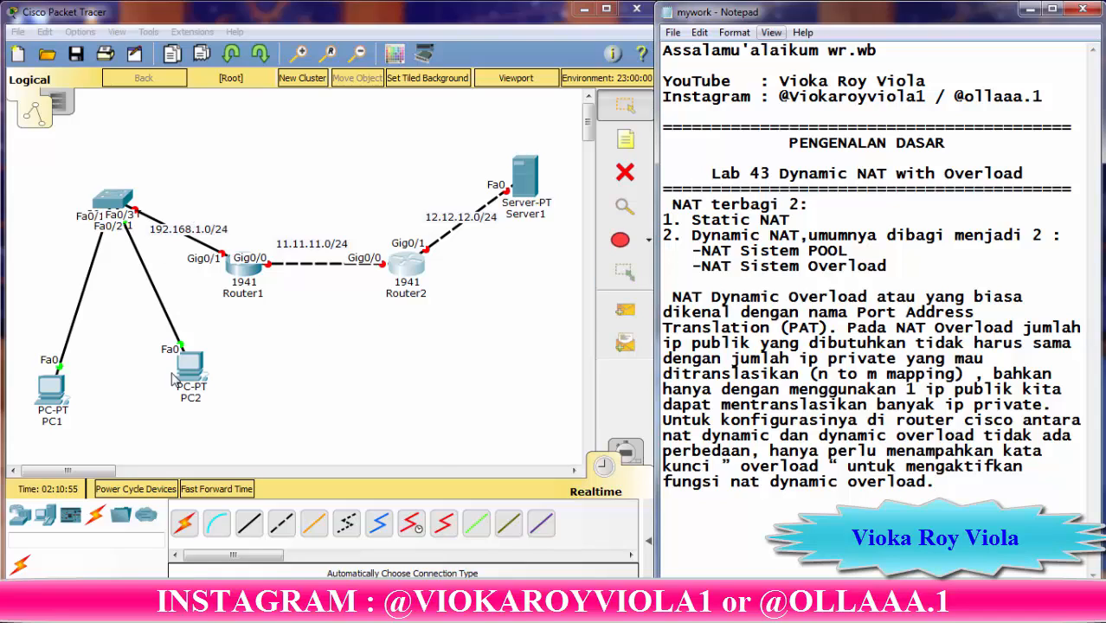
- Switch to Cisco Packet Tracer and enter global configuration mode in Router1's command line
click(441, 443)
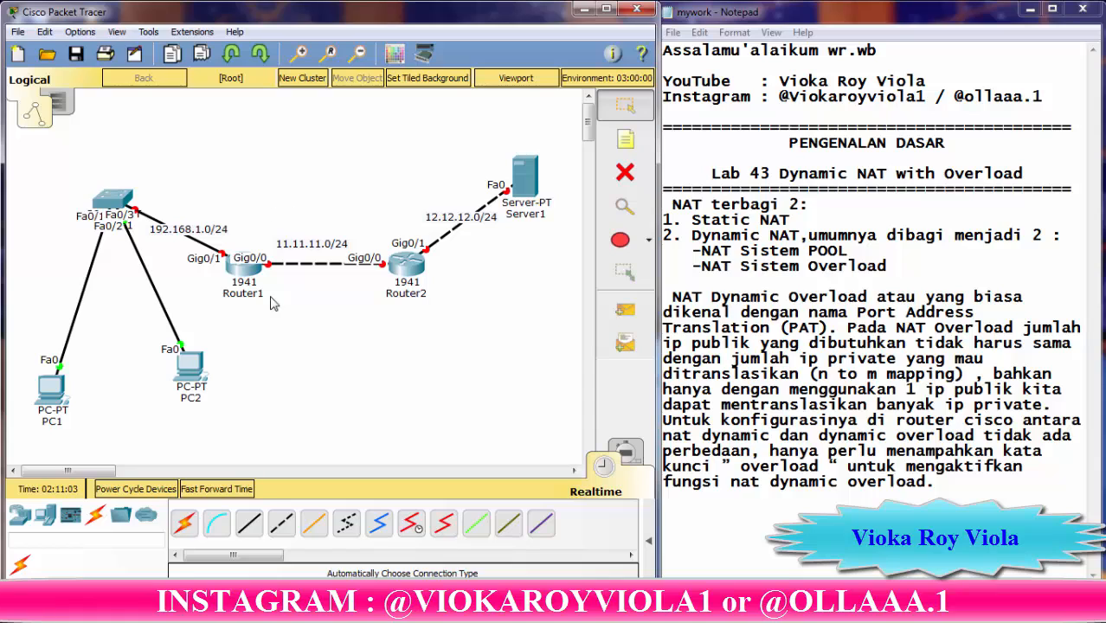
click(243, 275)
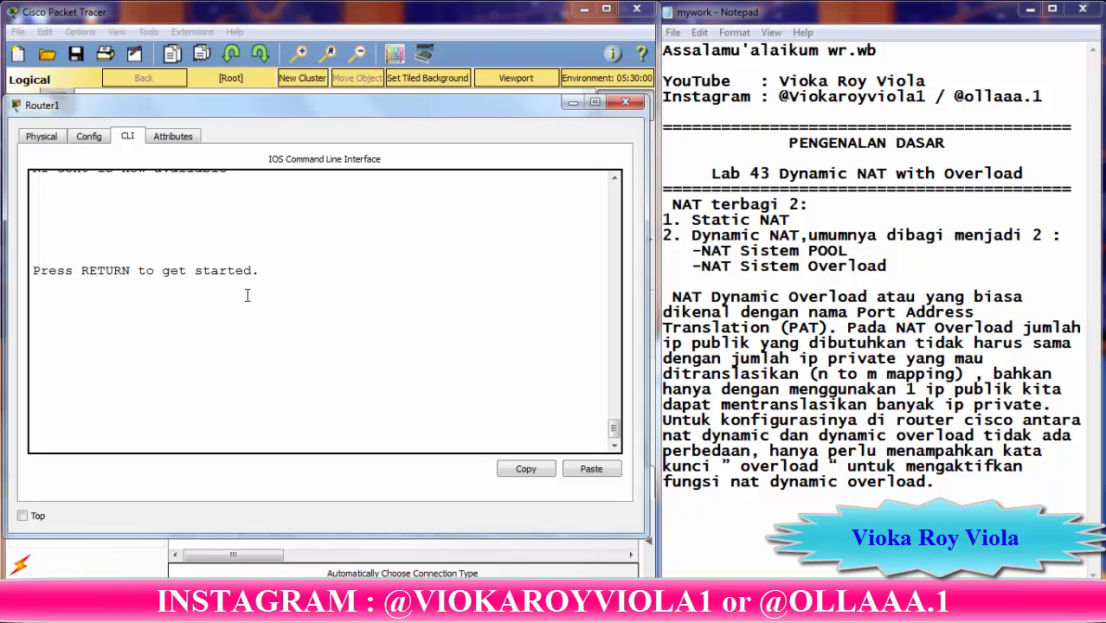
key(Return)
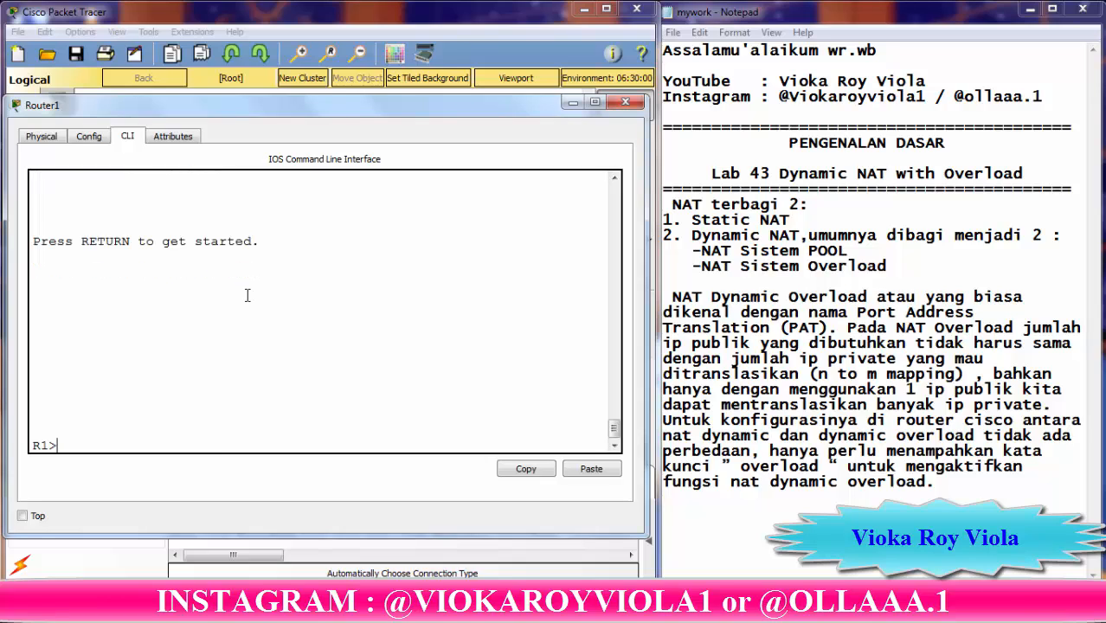
text(en)
key(Return)
text(co)
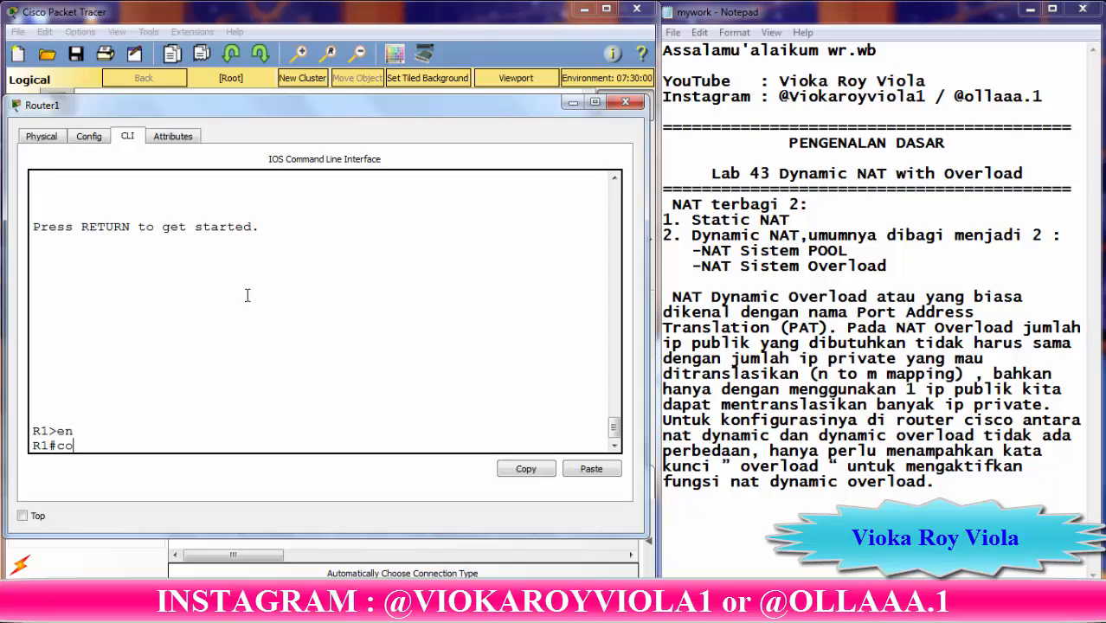
text(nf t)
key(Return)
key(Return)
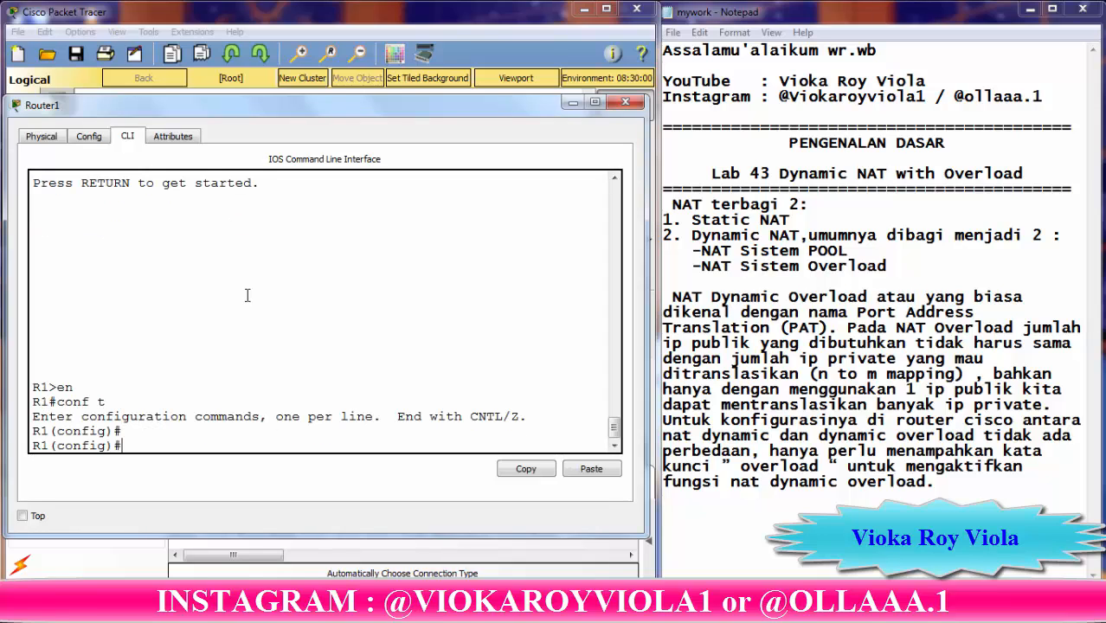
- Assign IP address 192.168.1.1 with mask 255.255.255.0 to interface g0/1 on Router1
text(int g)
click(573, 103)
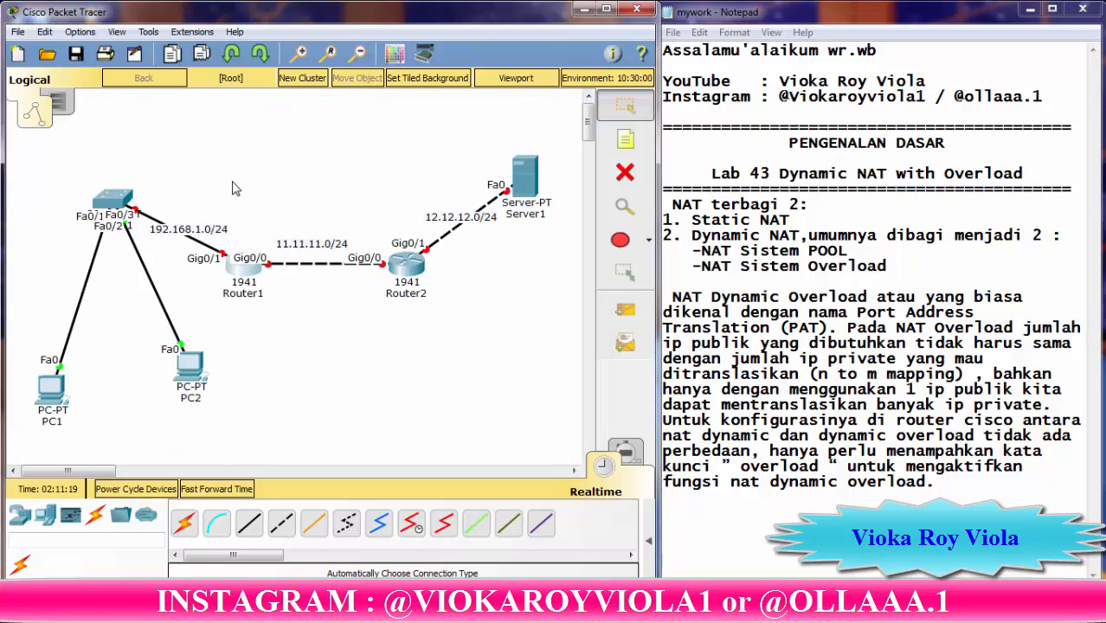
click(262, 273)
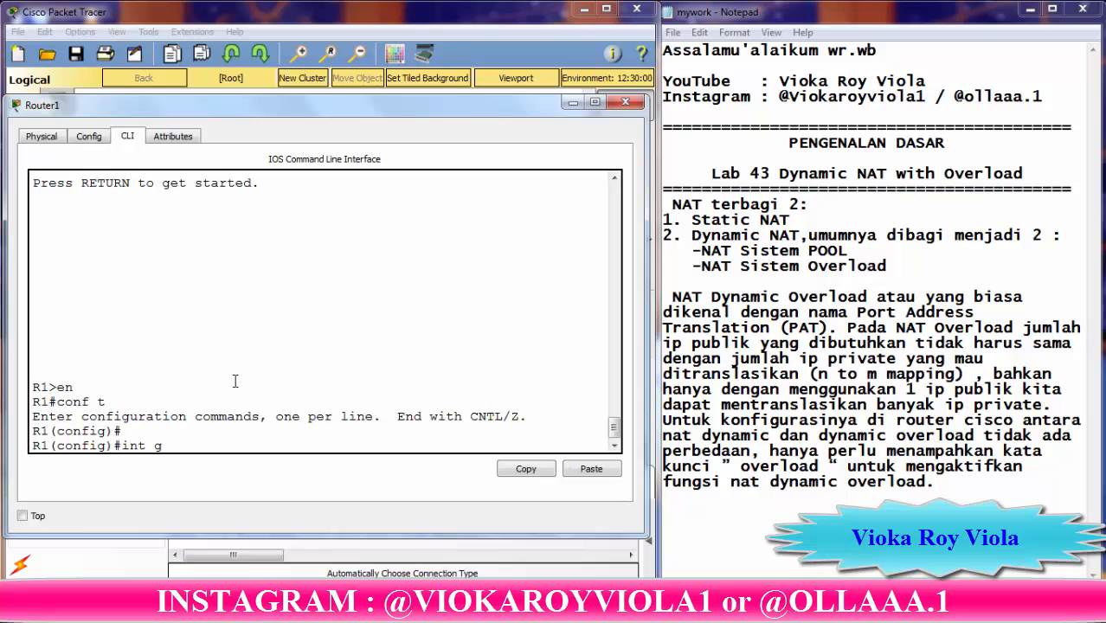
click(174, 445)
text(0/1)
key(Return)
text(ip add)
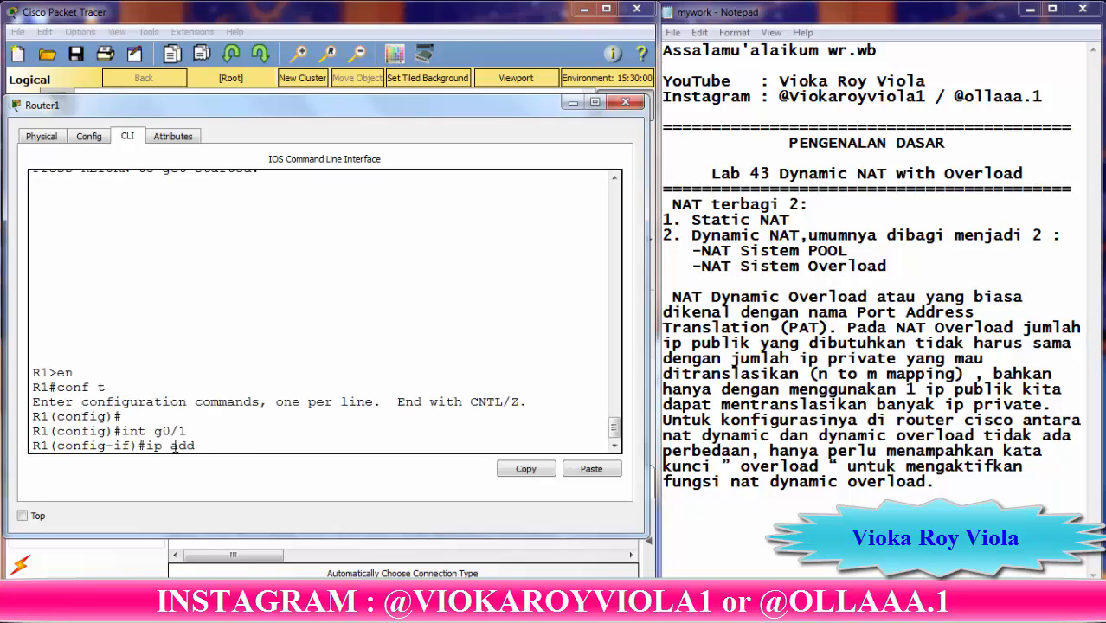
key(Tab)
text(192)
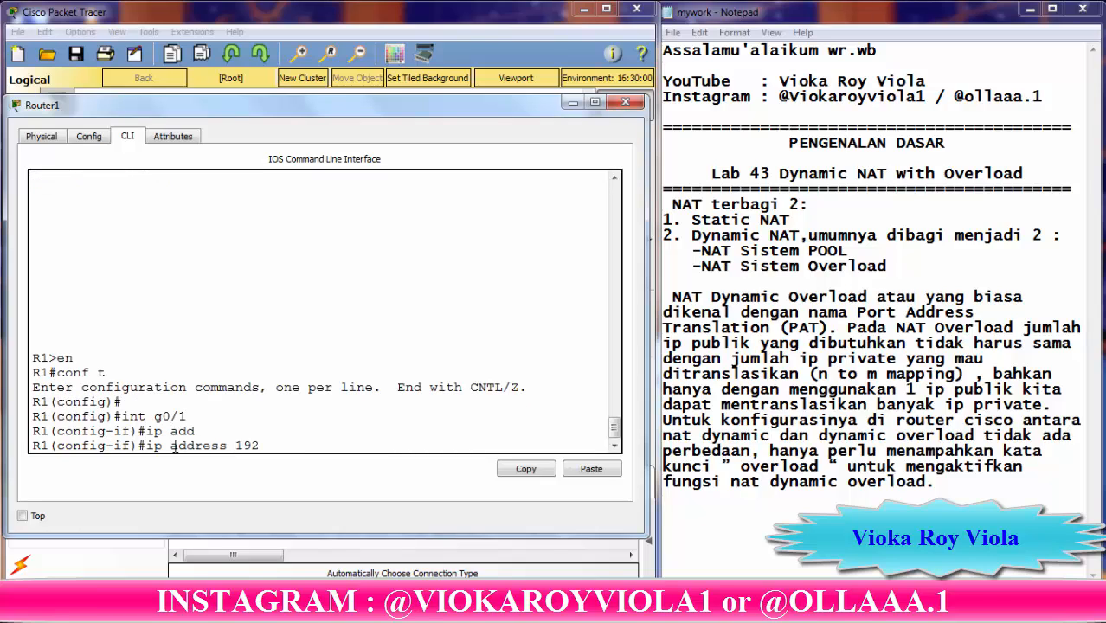
text(.168.1.1 255.255.255.0)
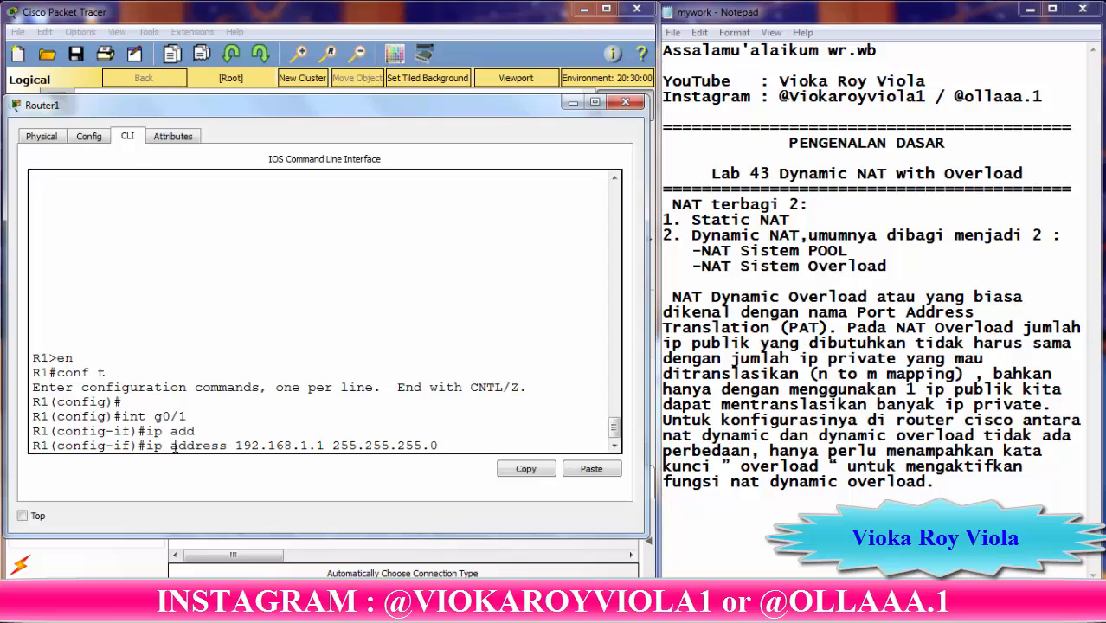
key(Return)
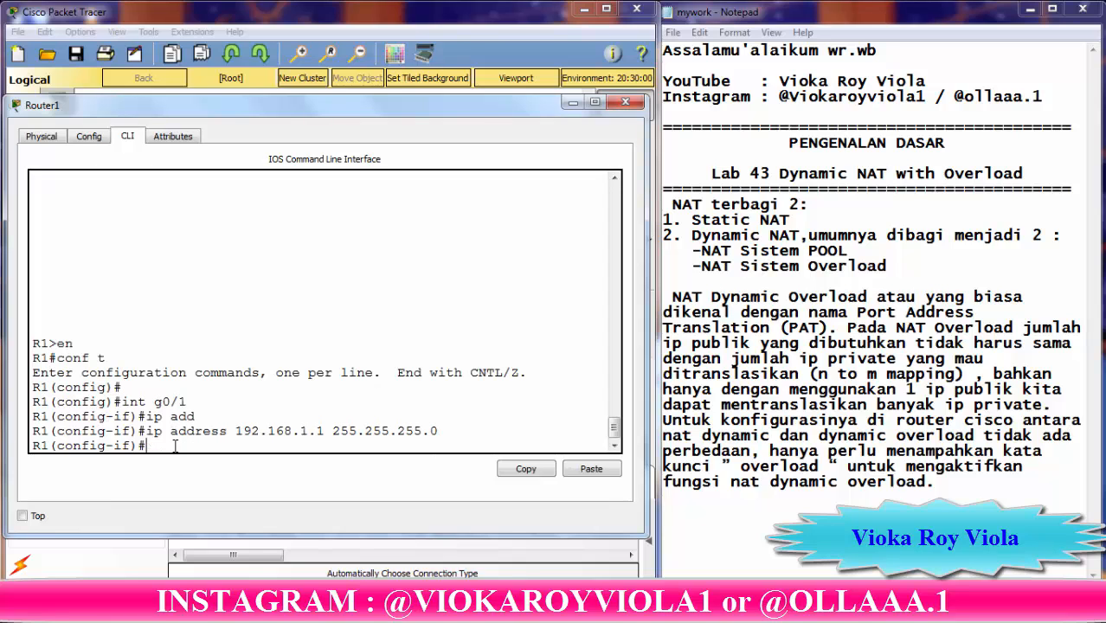
- Enable interface g0/1 on Router1 with the no shutdown command
text(no sh)
key(Return)
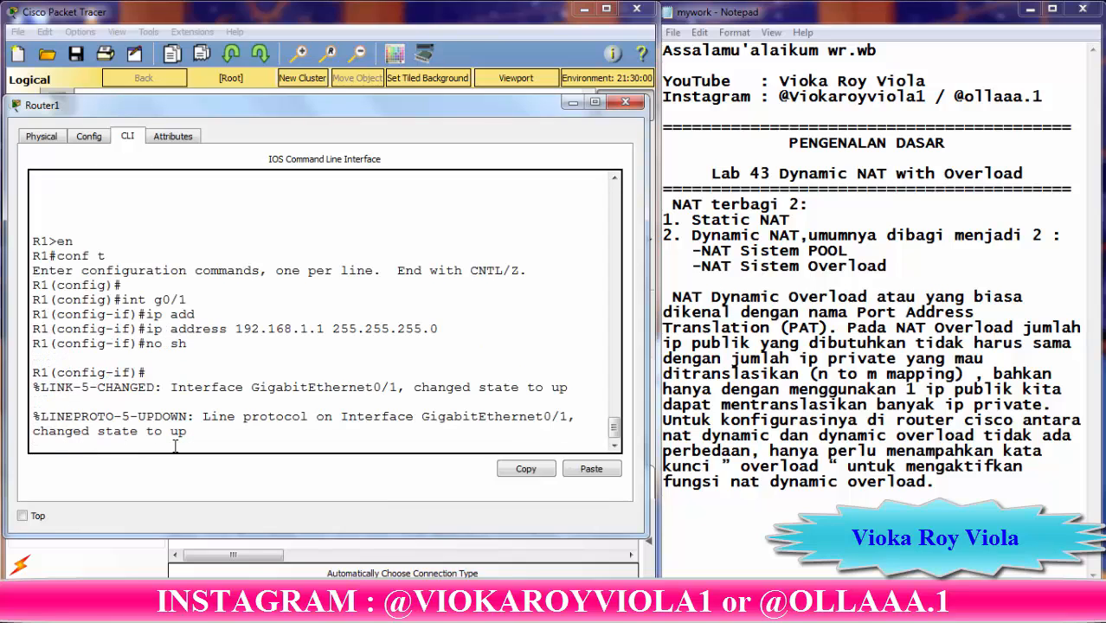
key(Return)
key(Return)
- Assign IP address 11.11.11.1 with mask 255.255.255.0 to interface g0/0 on Router1
text(int g0/0)
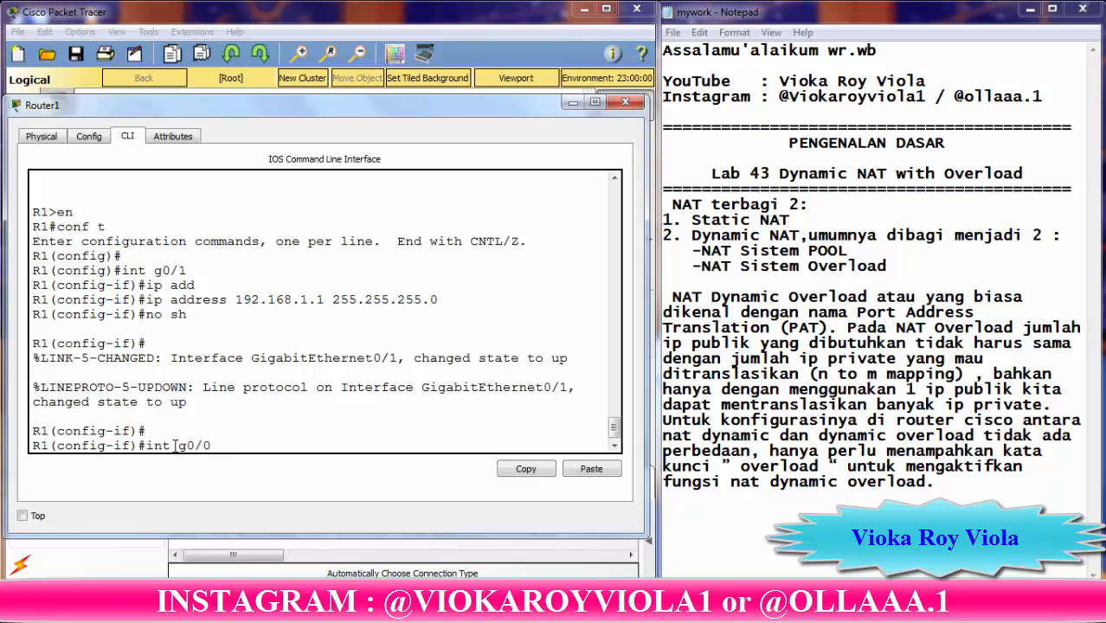
key(Return)
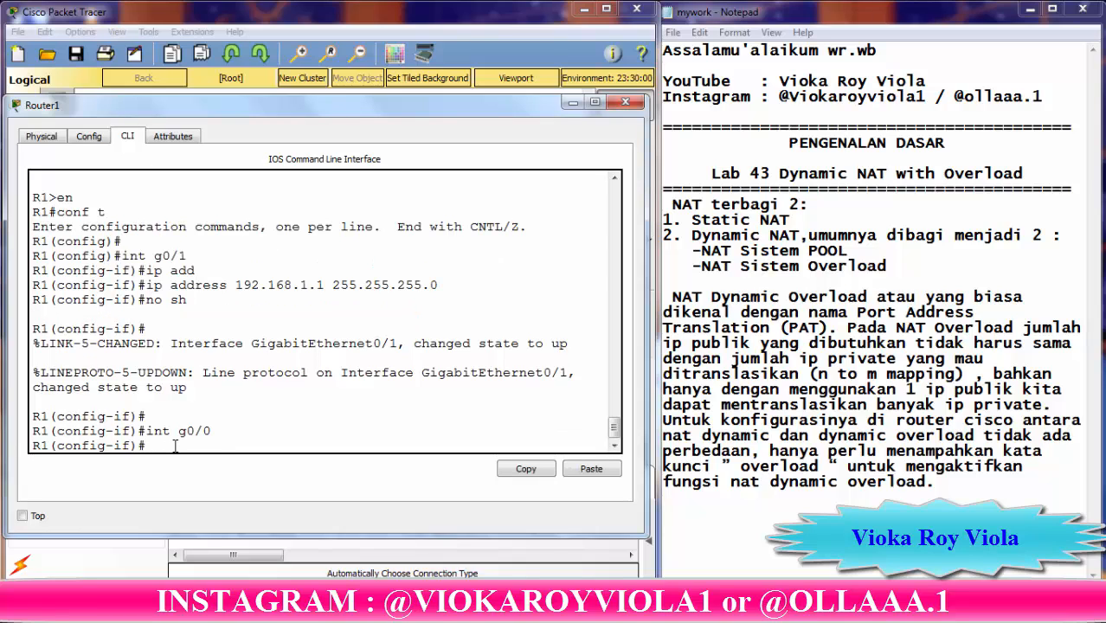
text(ip address 192.)
text(1)
key(BackSpace)
key(BackSpace)
text(11.11.11..)
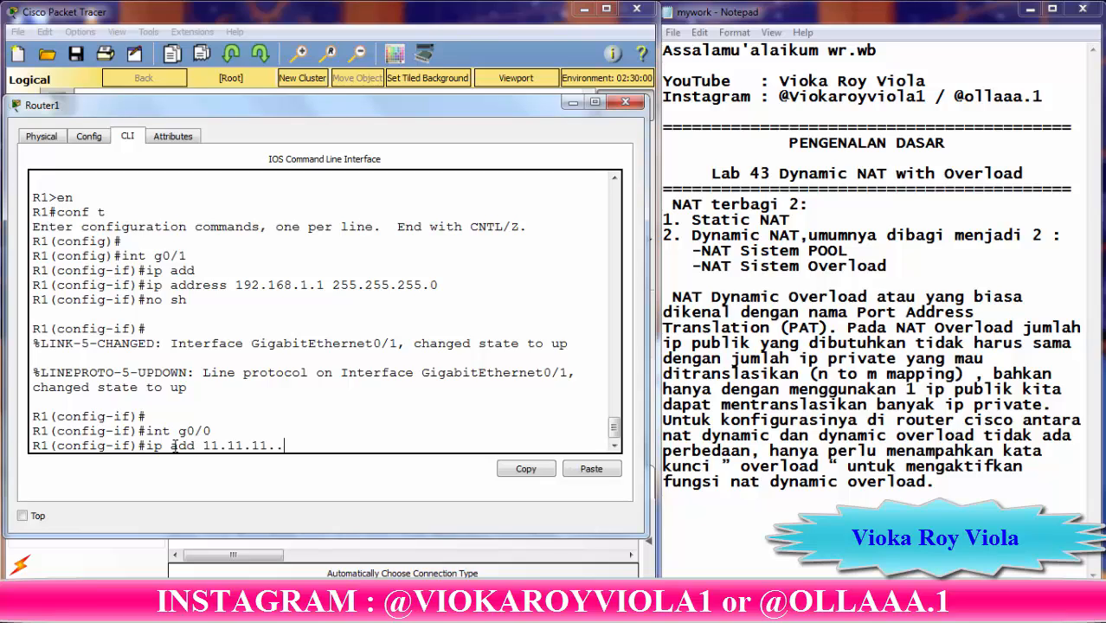
key(BackSpace)
text(1 255.255.255)
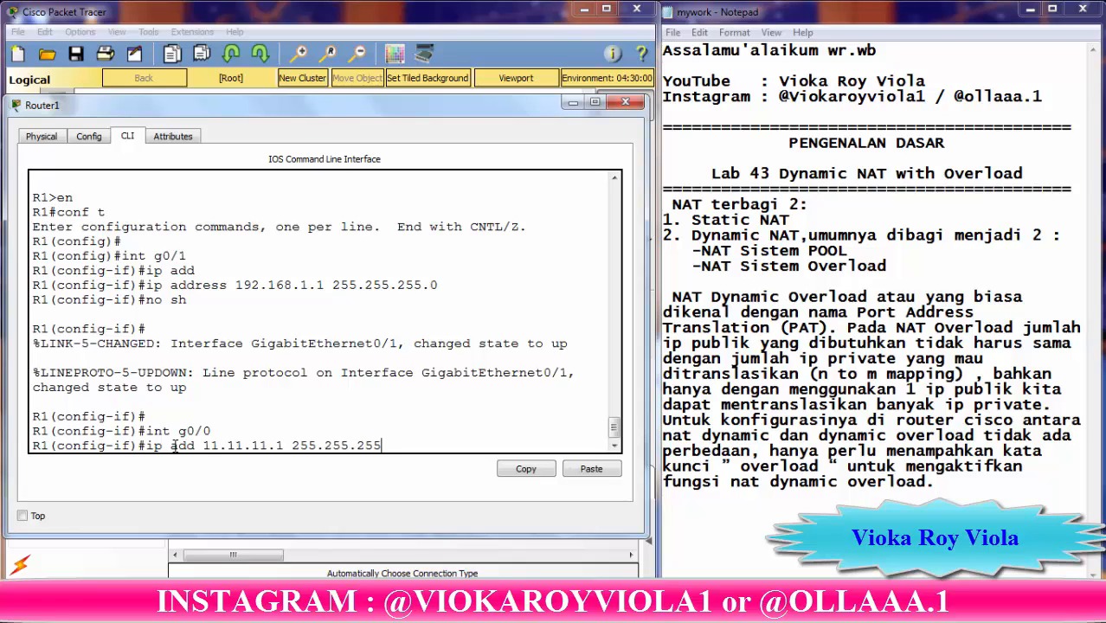
text(.0)
key(Return)
- Enable interface g0/0 on Router1 with no shutdown and return to the network topology
text(no sh)
key(Return)
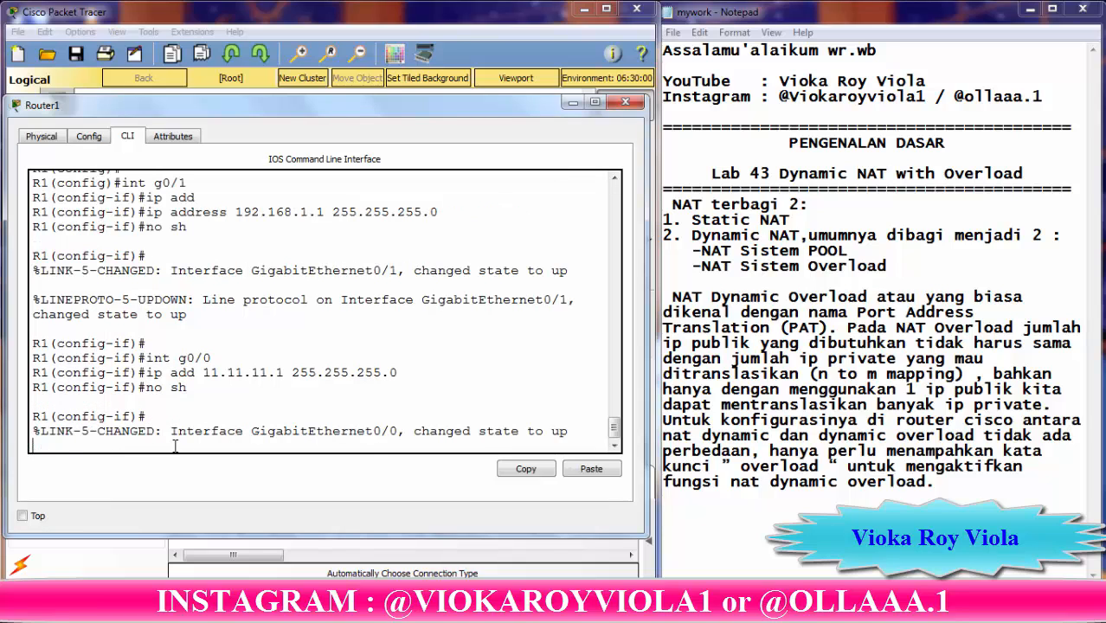
key(Return)
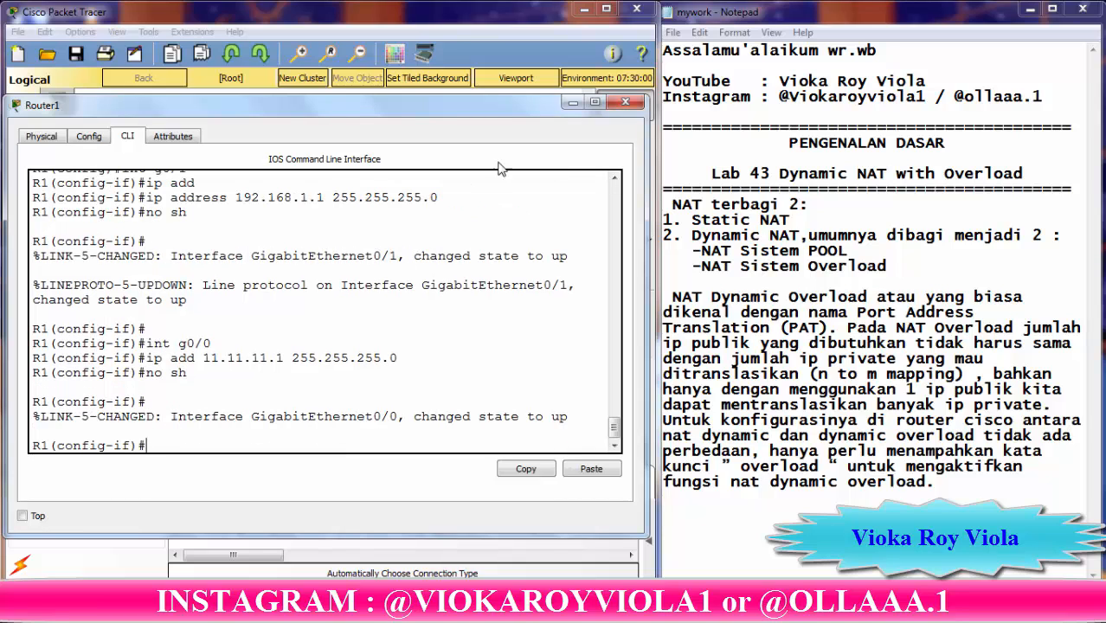
click(579, 103)
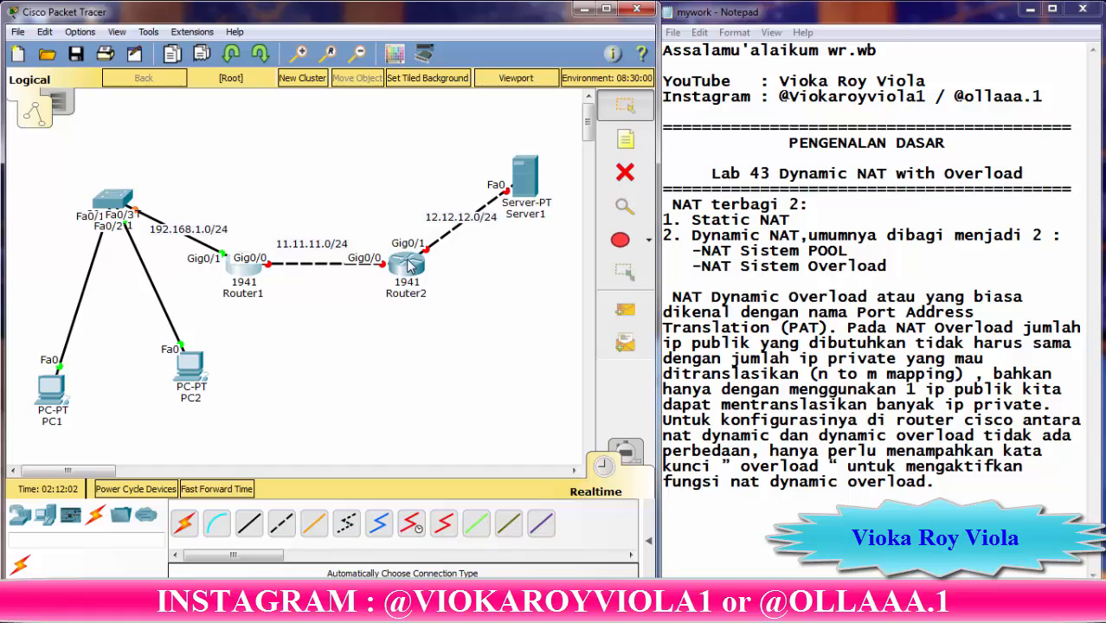
- Open Router2's command line and enter global configuration mode
click(409, 264)
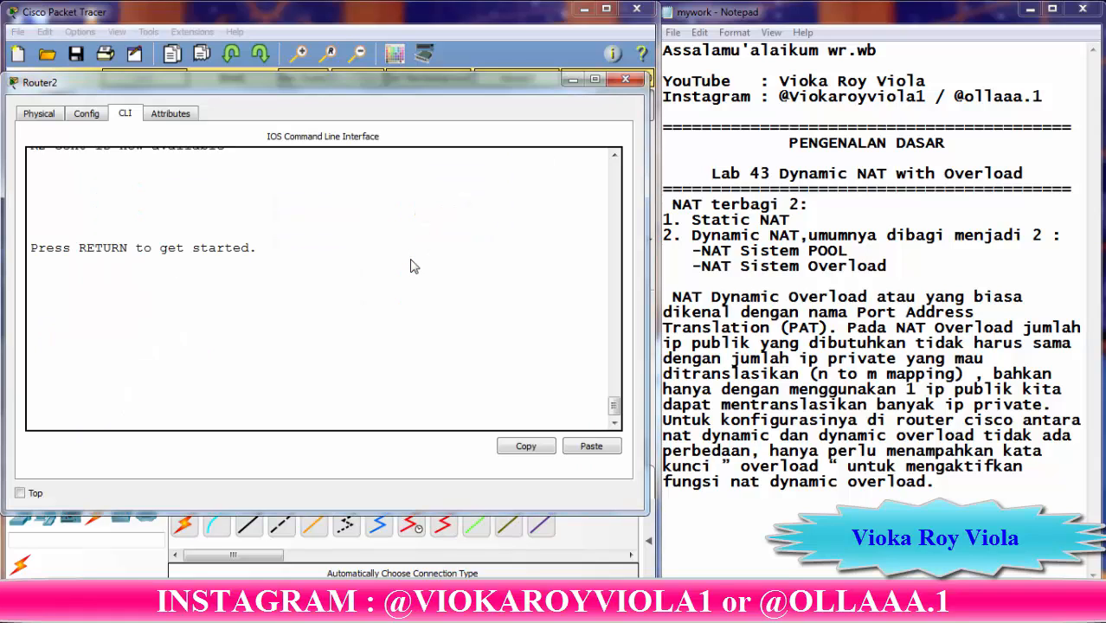
key(Return)
text(en)
key(Return)
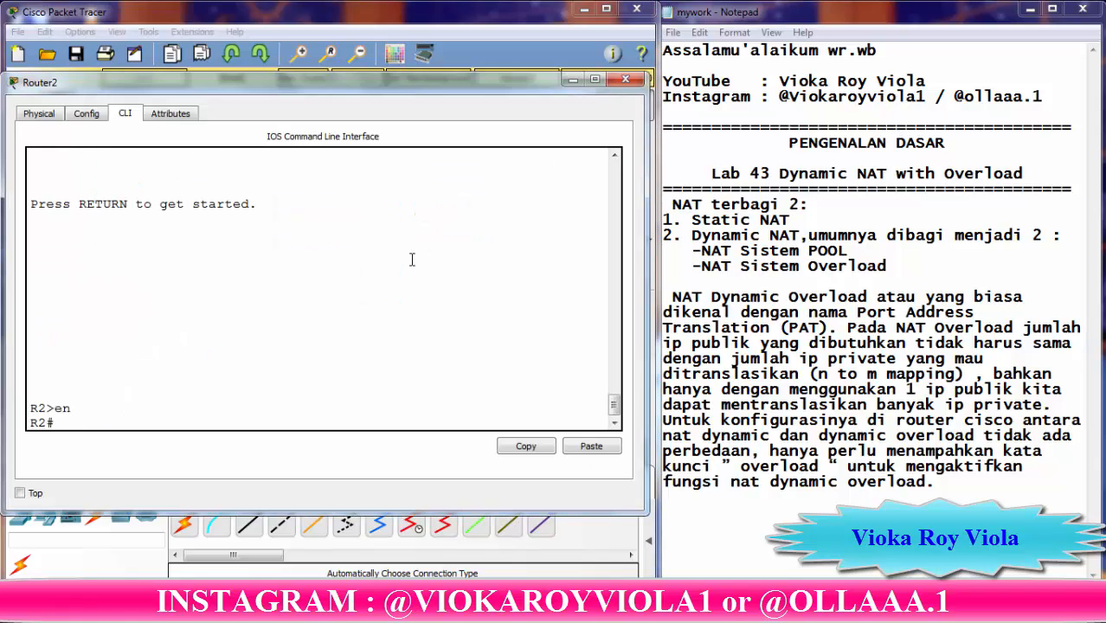
text(conf t)
key(Return)
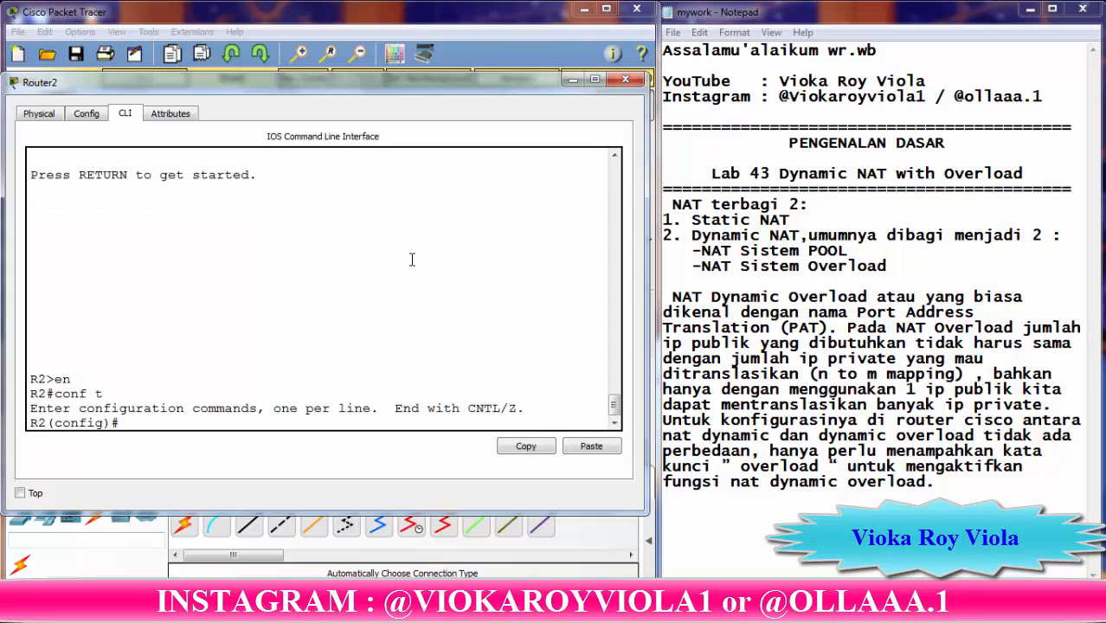
- Assign IP address 11.11.11.2 with mask 255.255.255.0 to interface g0/0 on Router2 and enable the interface
text(int g0/0)
key(Return)
text(ip)
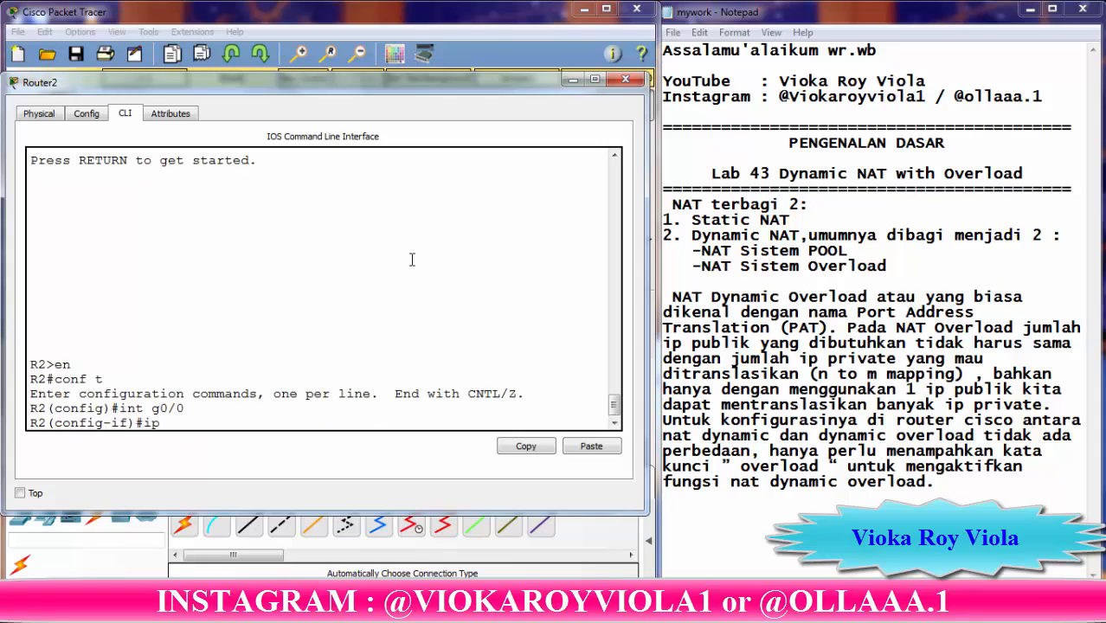
text( add 11.11.11.2255)
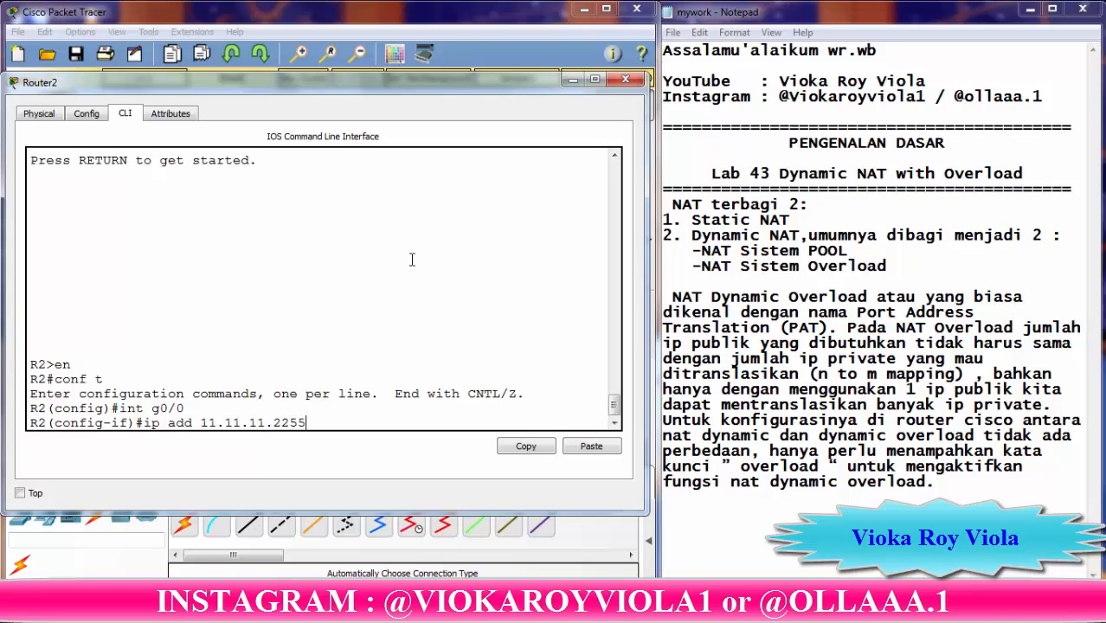
key(BackSpace)
key(BackSpace)
key(BackSpace)
text(255.255.255.0)
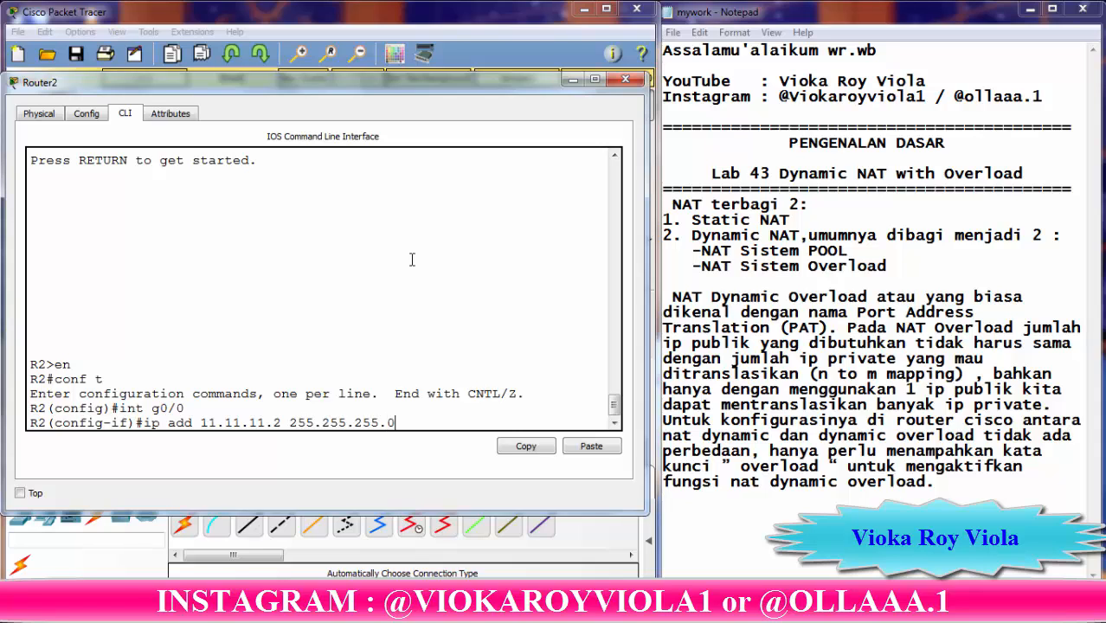
key(Return)
text(no sh)
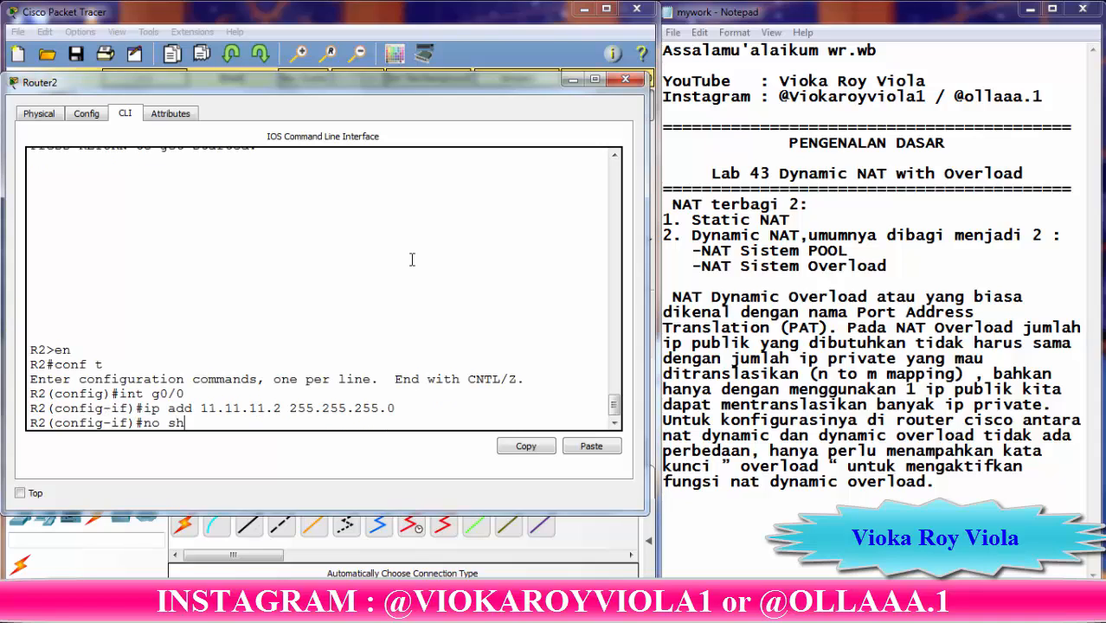
key(Return)
- Assign IP address 12.12.12.1 with mask 255.255.255.0 to interface g0/1 on Router2, enable it and return to the topology
text(int g0/1)
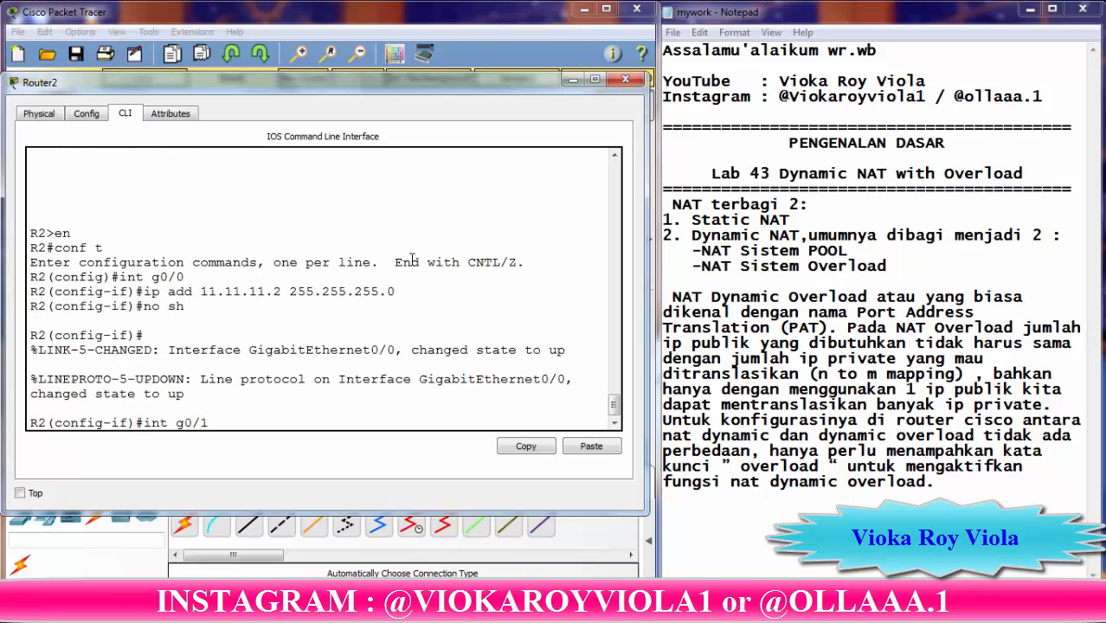
key(Return)
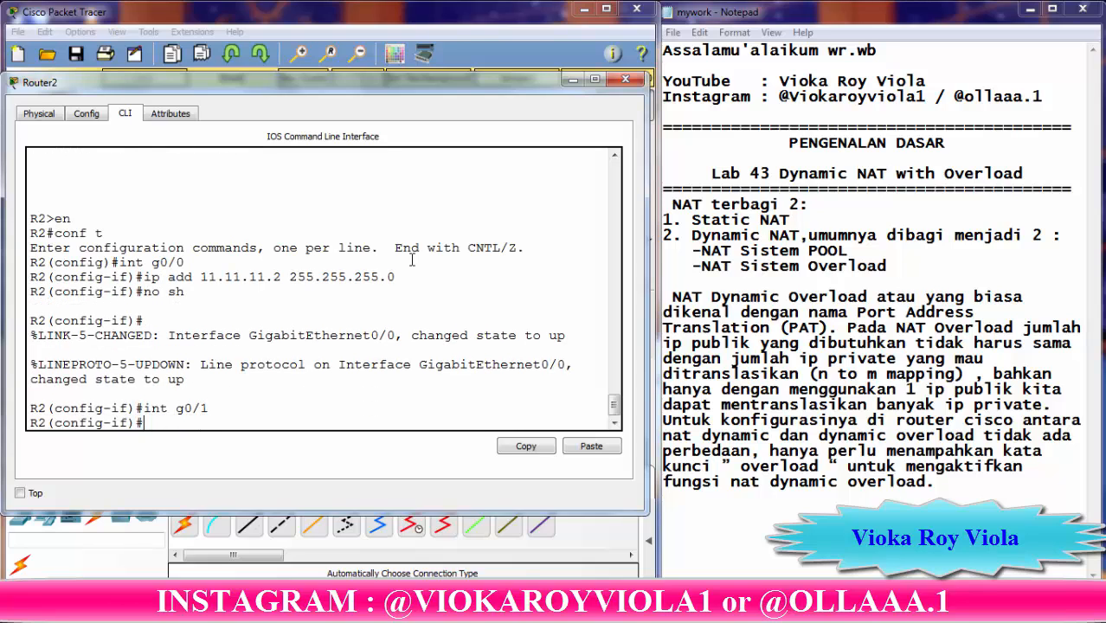
text(ip add 12.12.12.1 255.1)
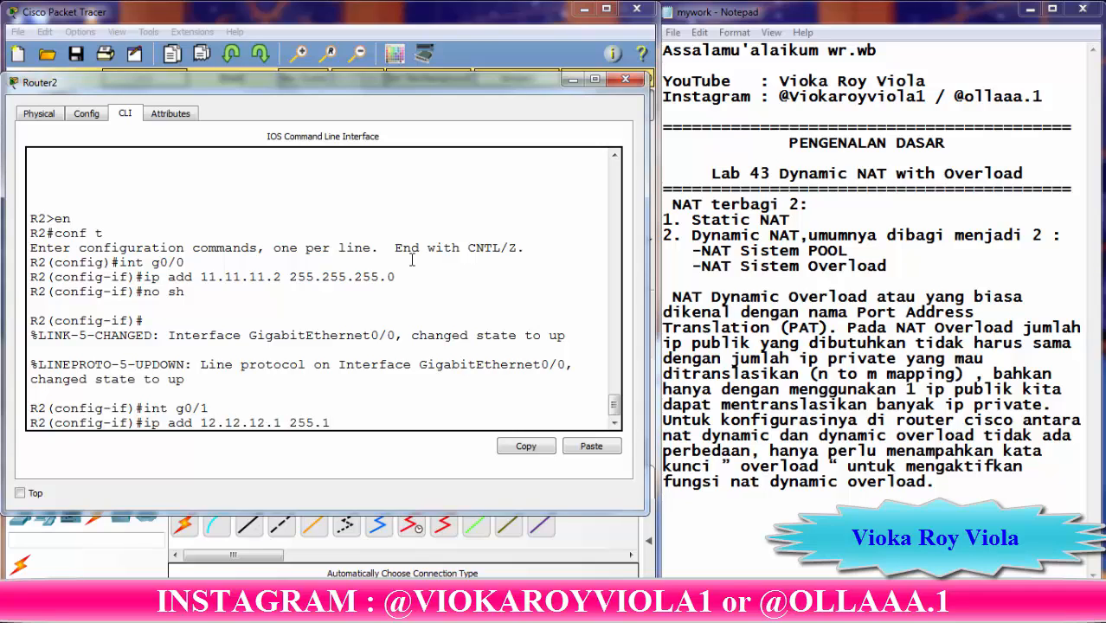
key(BackSpace)
text(255.5)
key(BackSpace)
text(255.0)
key(Return)
text(sh)
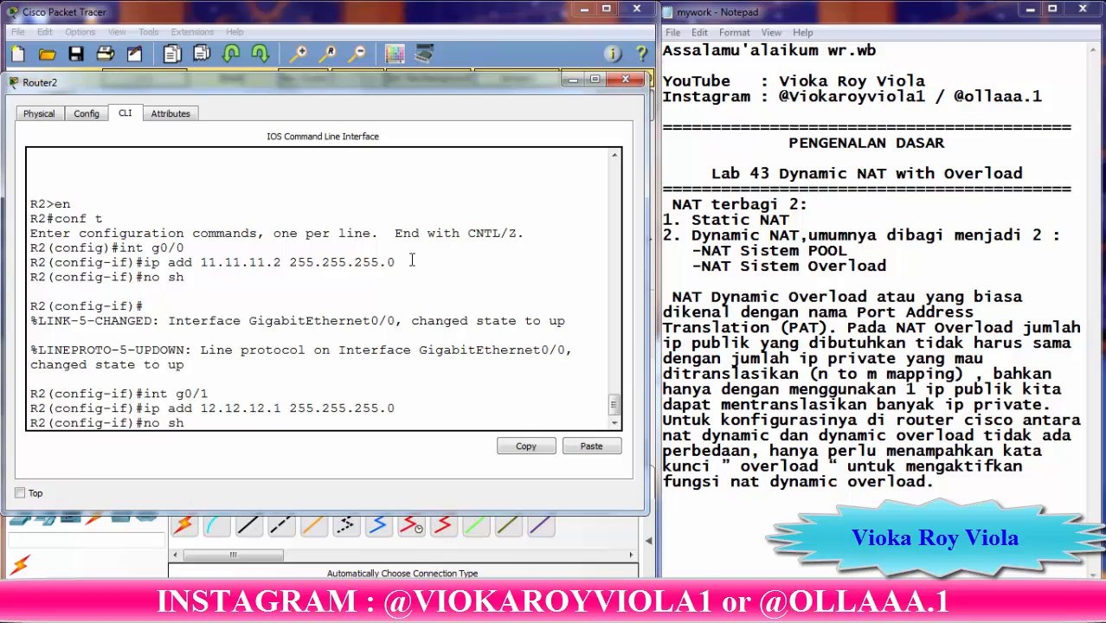
key(Return)
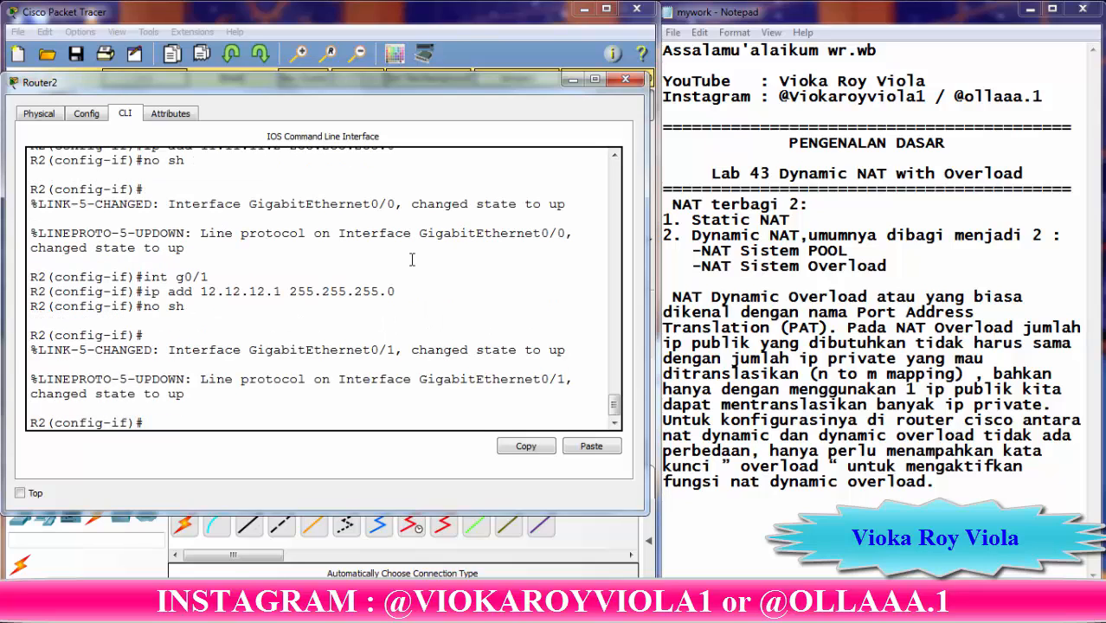
click(578, 81)
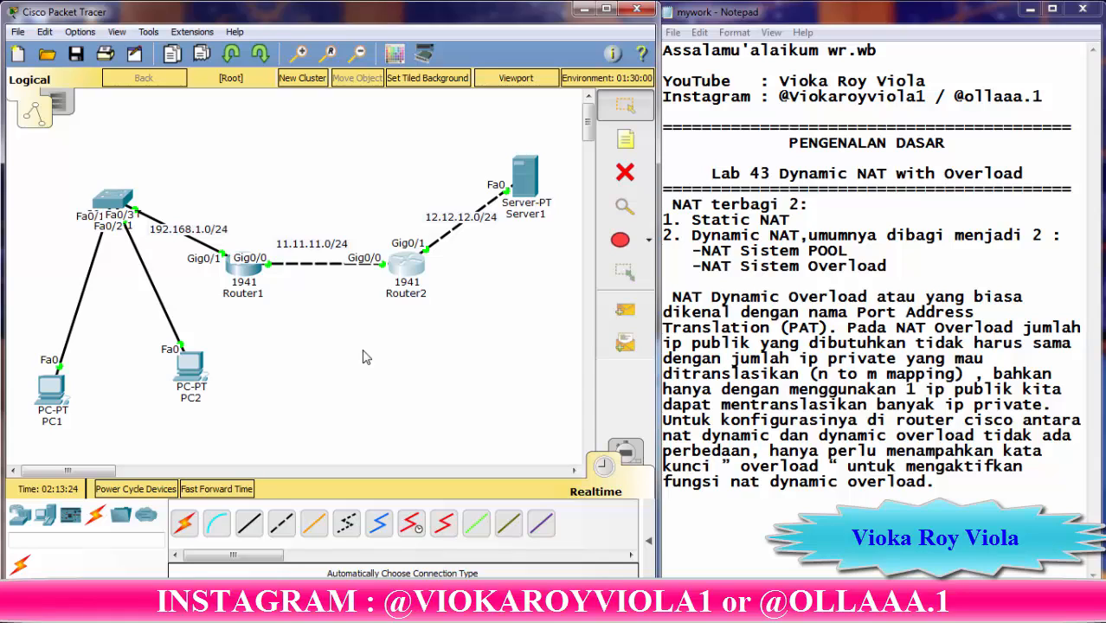
- Open Router1's command line and exit interface configuration to global configuration mode
click(251, 281)
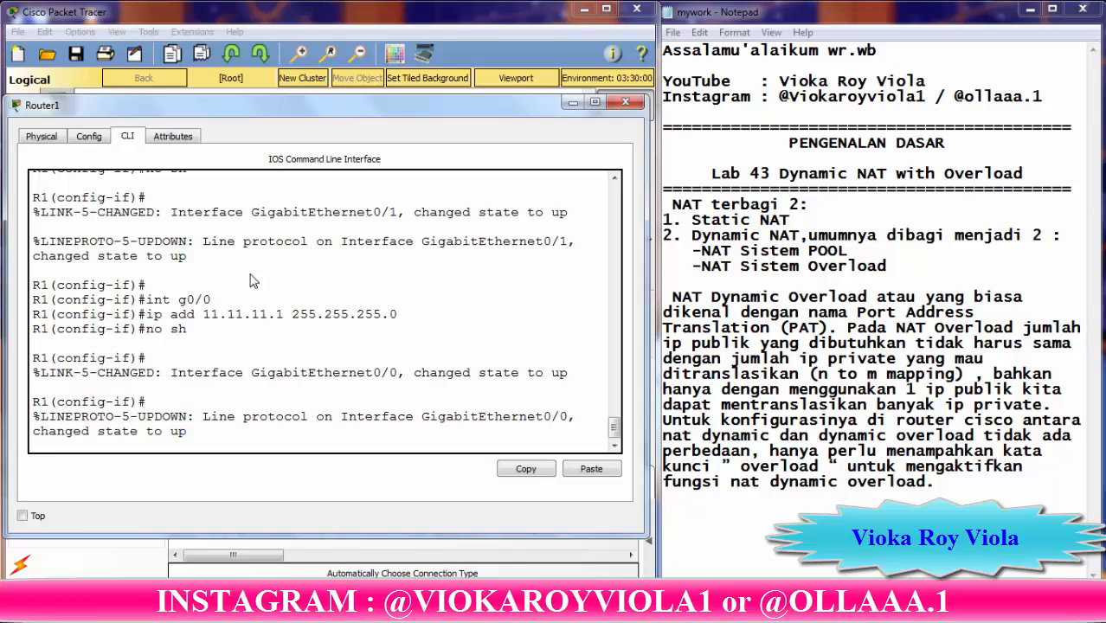
key(Return)
text(ex)
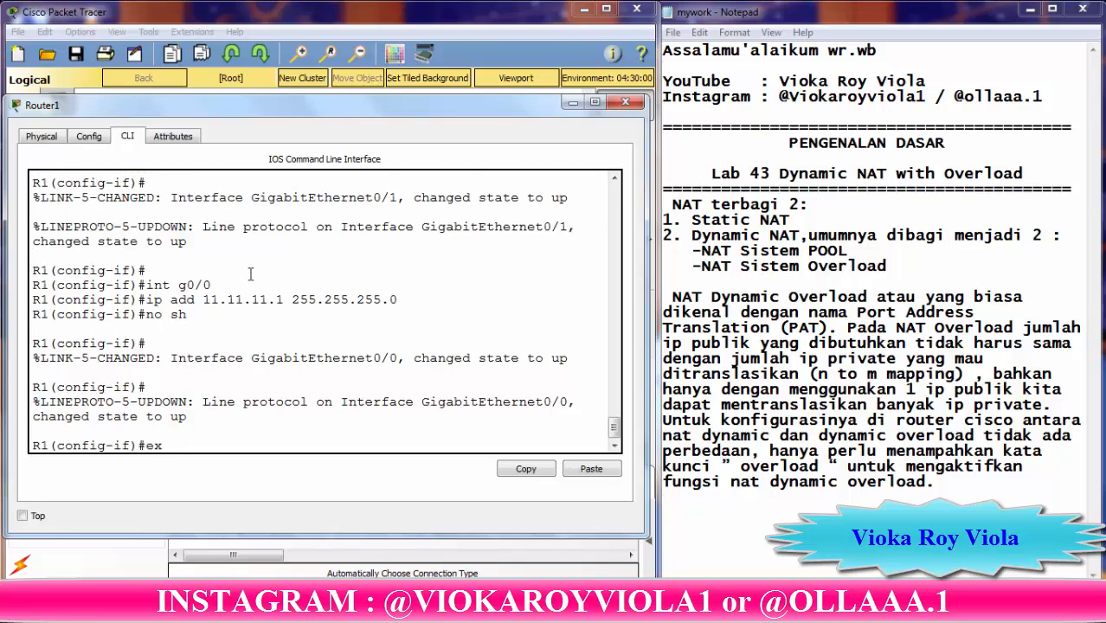
key(Return)
key(Return)
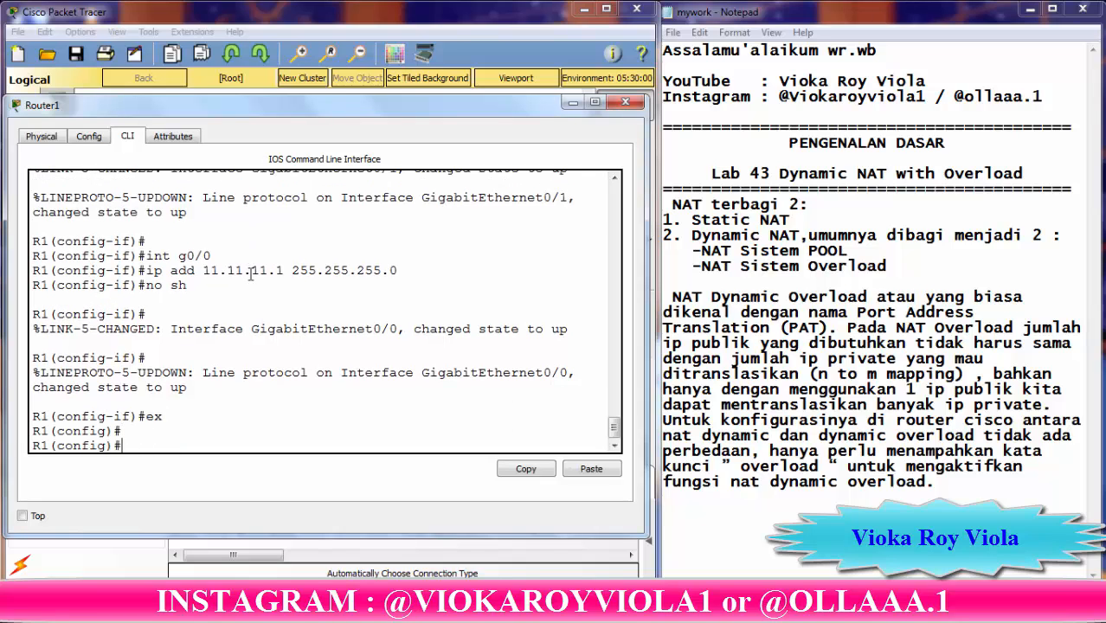
- Add a default static route 0.0.0.0 0.0.0.0 on Router1 with next hop 11.11.11.2
text(ip route 0.0.0.0)
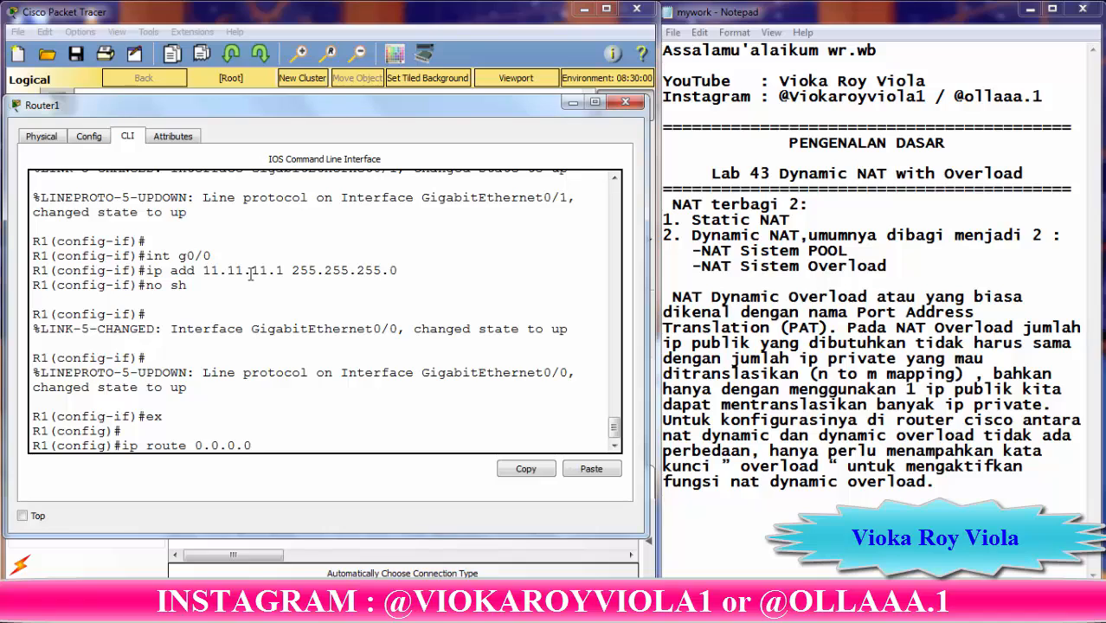
text( 0.0.00)
key(BackSpace)
text(.0.0.0 11.11.11.2)
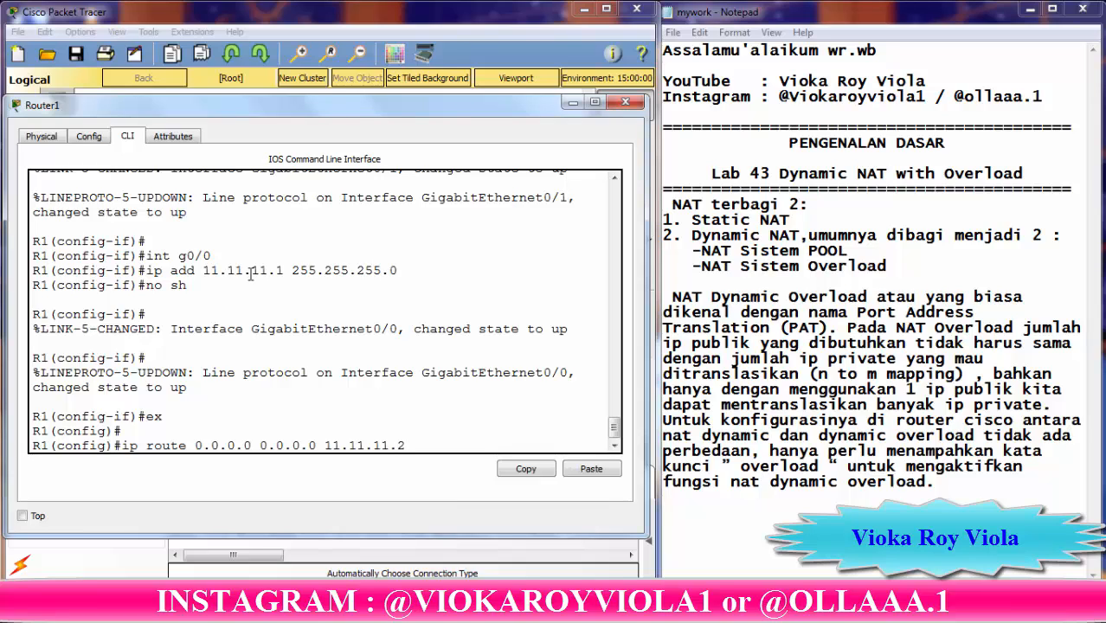
key(Return)
- Create access list 1 on Router1 permitting network 192.168.1.0 with wildcard mask 0.0.0.255
text(acc)
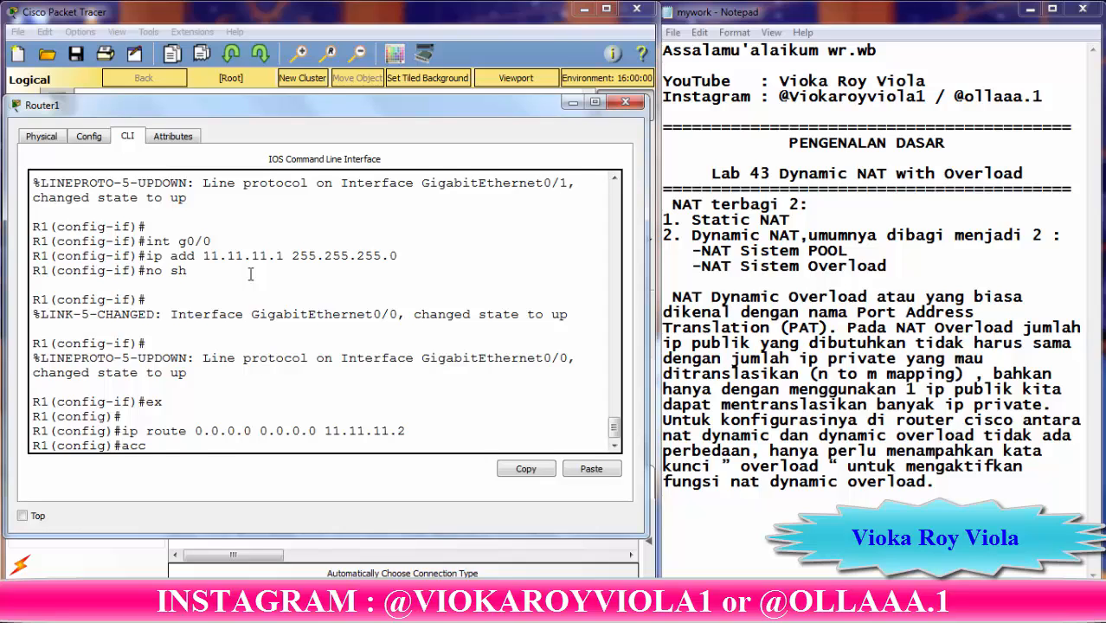
key(Tab)
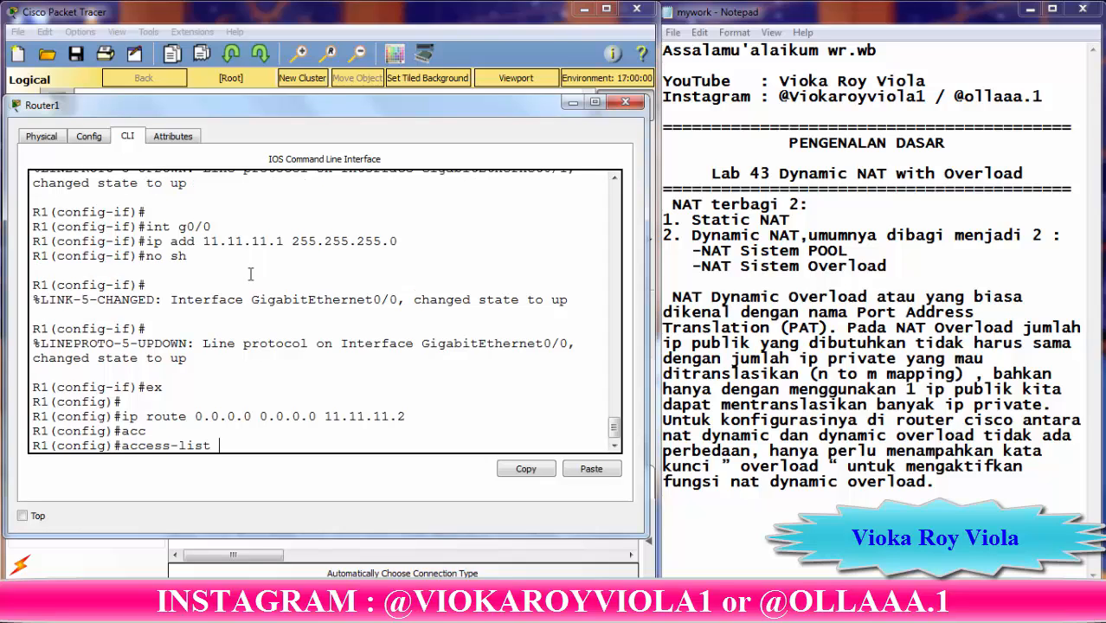
text(1 permit 192.16)
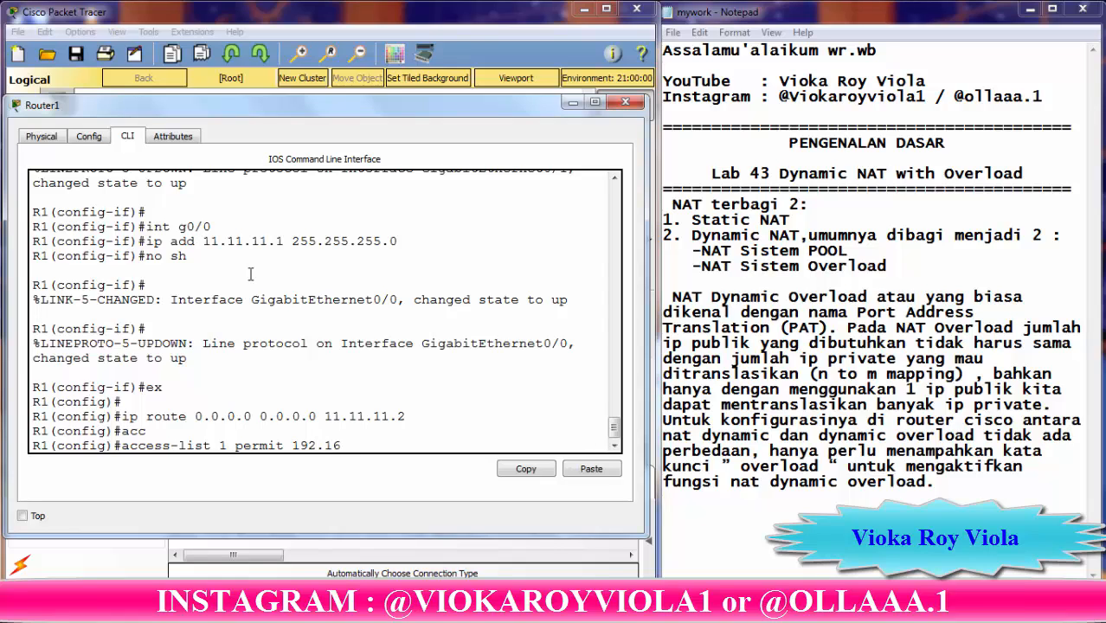
text(8.1.0 0.0.0.0)
key(BackSpace)
text(255)
key(Return)
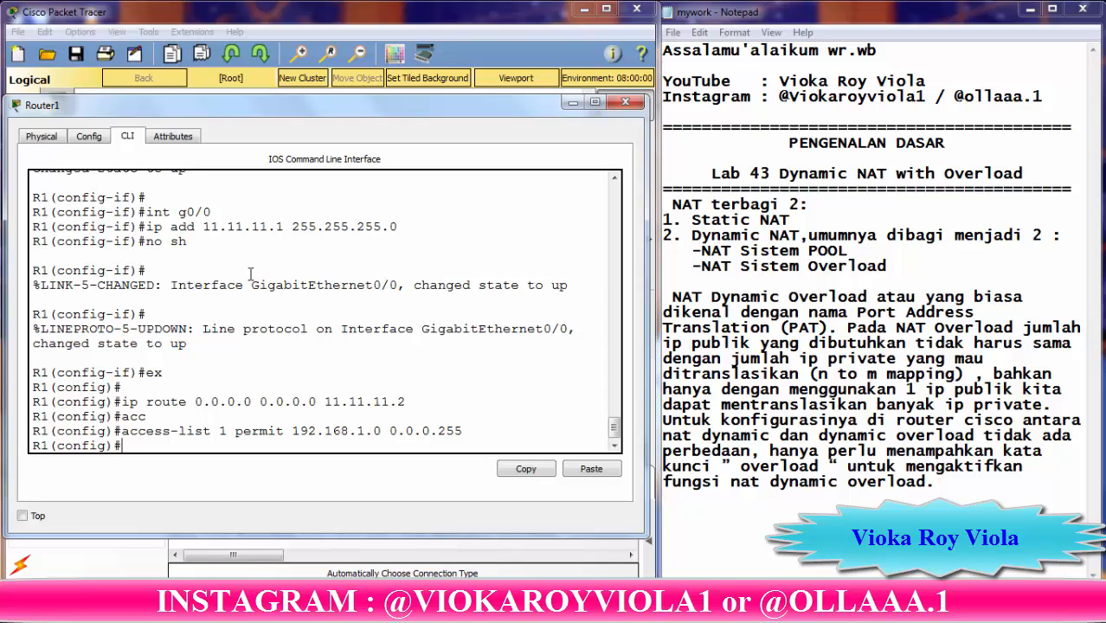
- Begin the NAT command on Router1 with ip nat inside source list 1
text(ip na)
key(Tab)
text(t)
key(Tab)
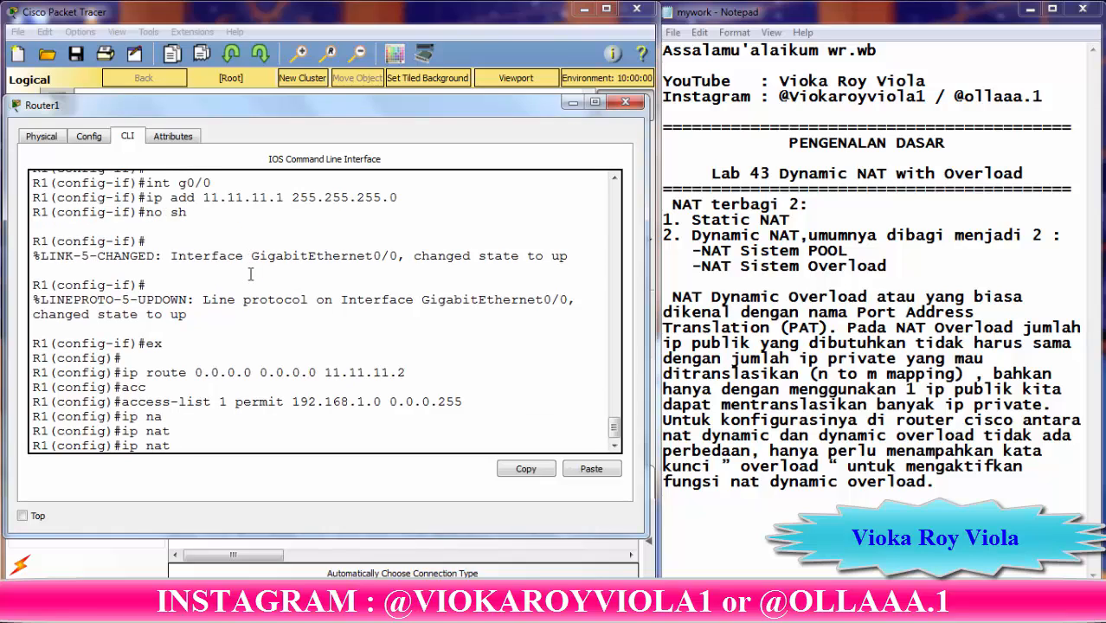
text(i)
key(Tab)
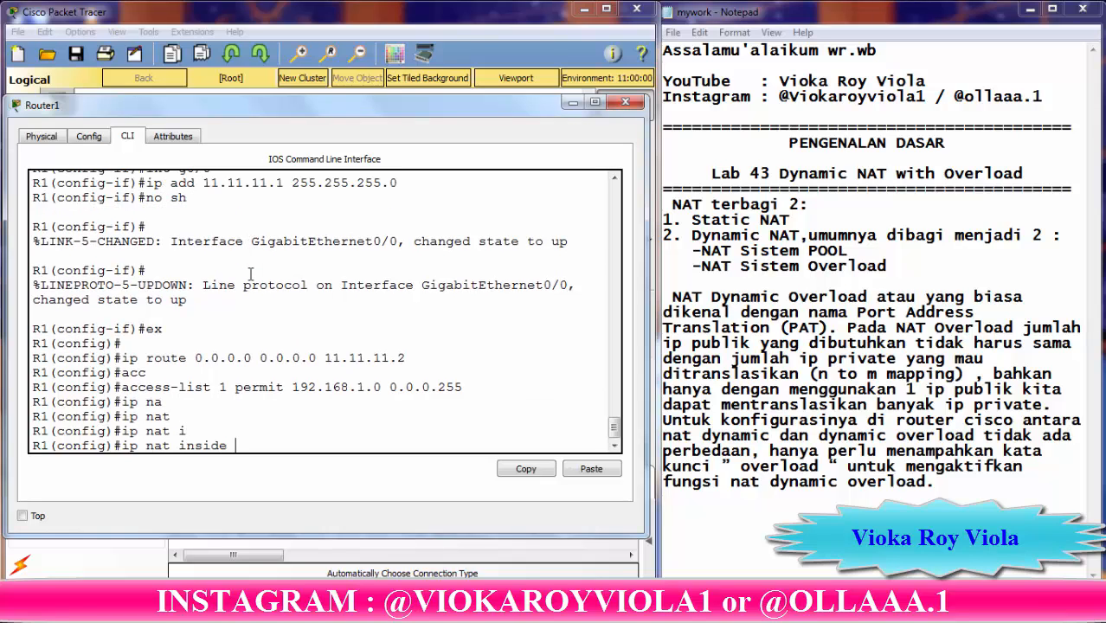
text(so)
key(Tab)
text(l)
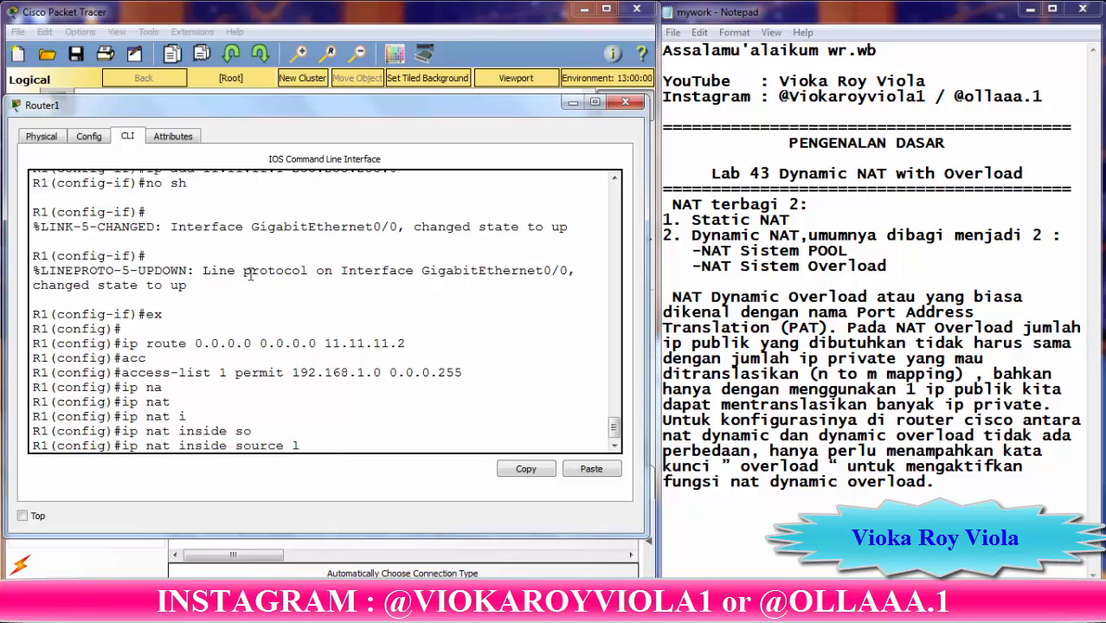
key(Tab)
text(1)
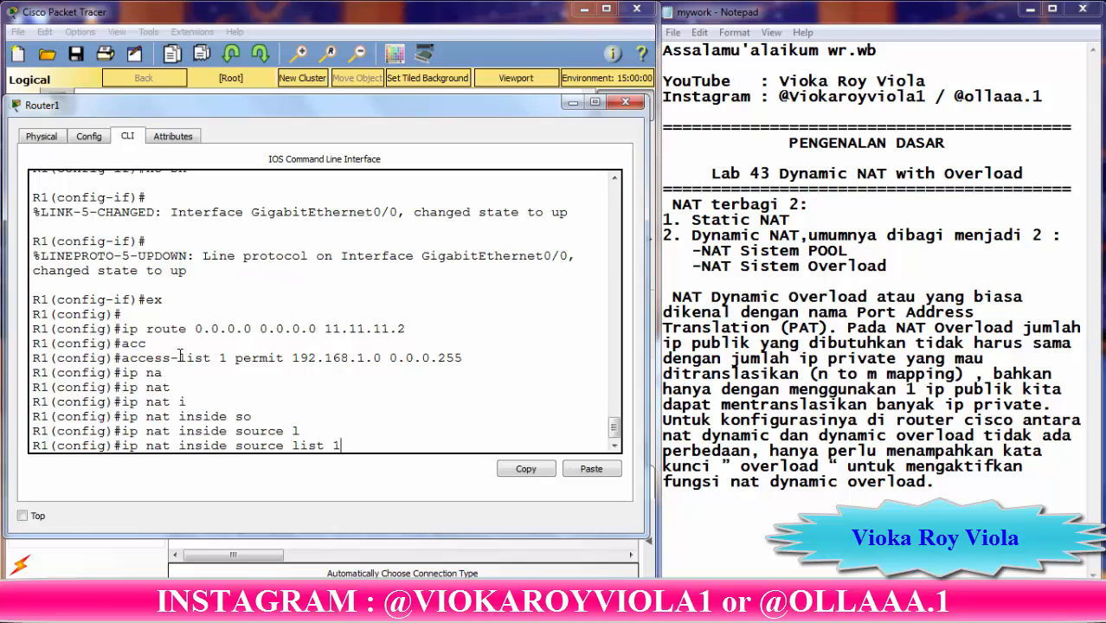
- Complete the NAT command with interface g0/0, check Router1's interfaces in the topology and run the command
drag(178, 358, 233, 361)
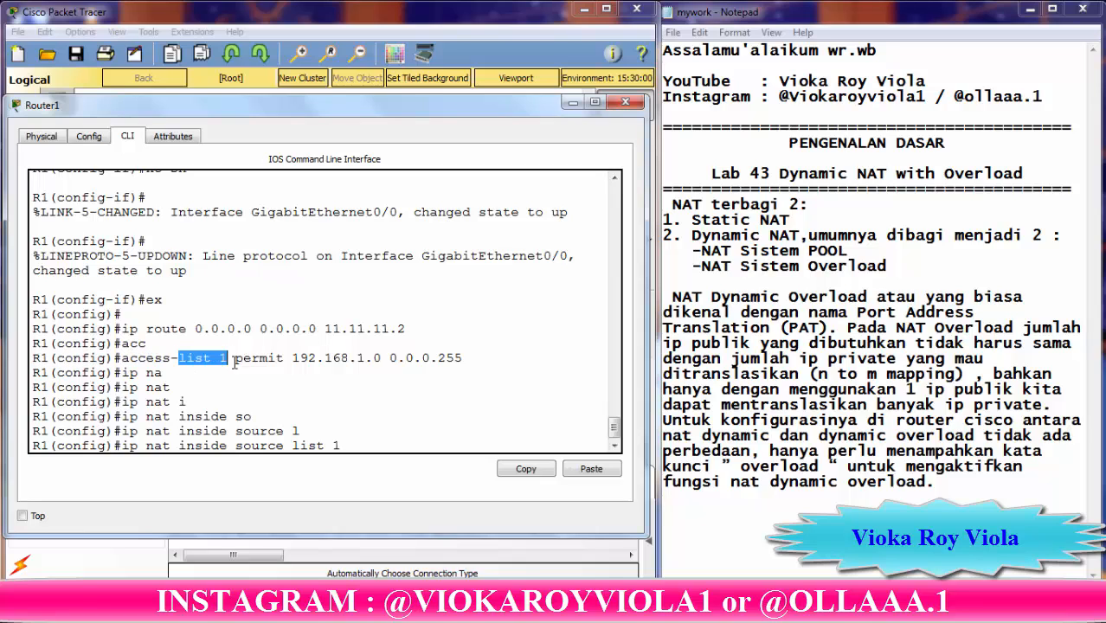
double_click(368, 447)
click(368, 446)
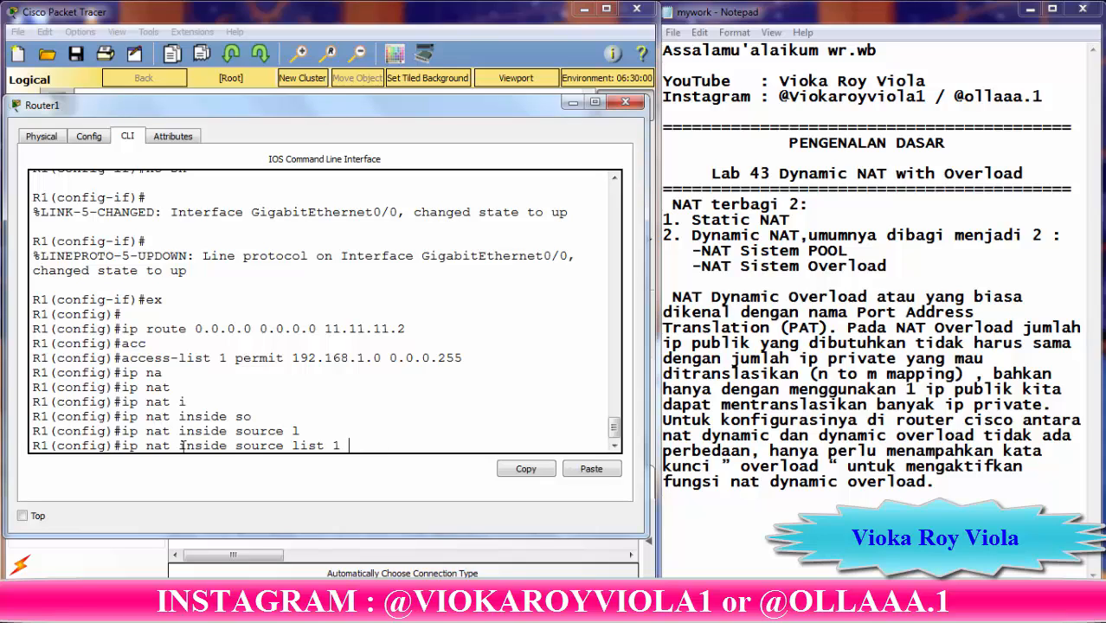
drag(177, 444, 348, 444)
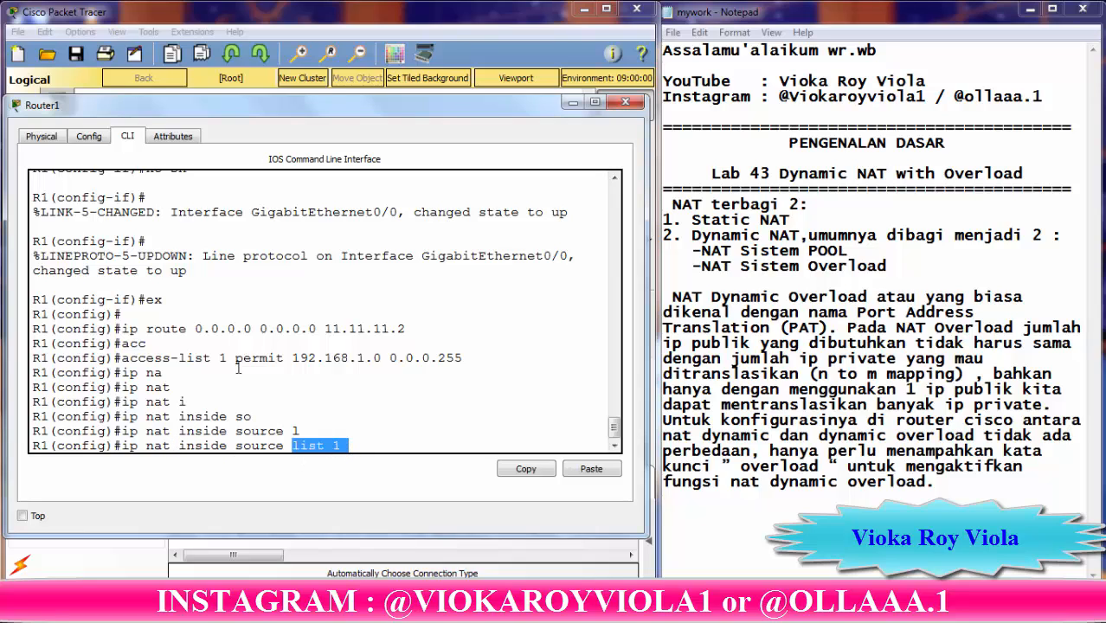
click(374, 450)
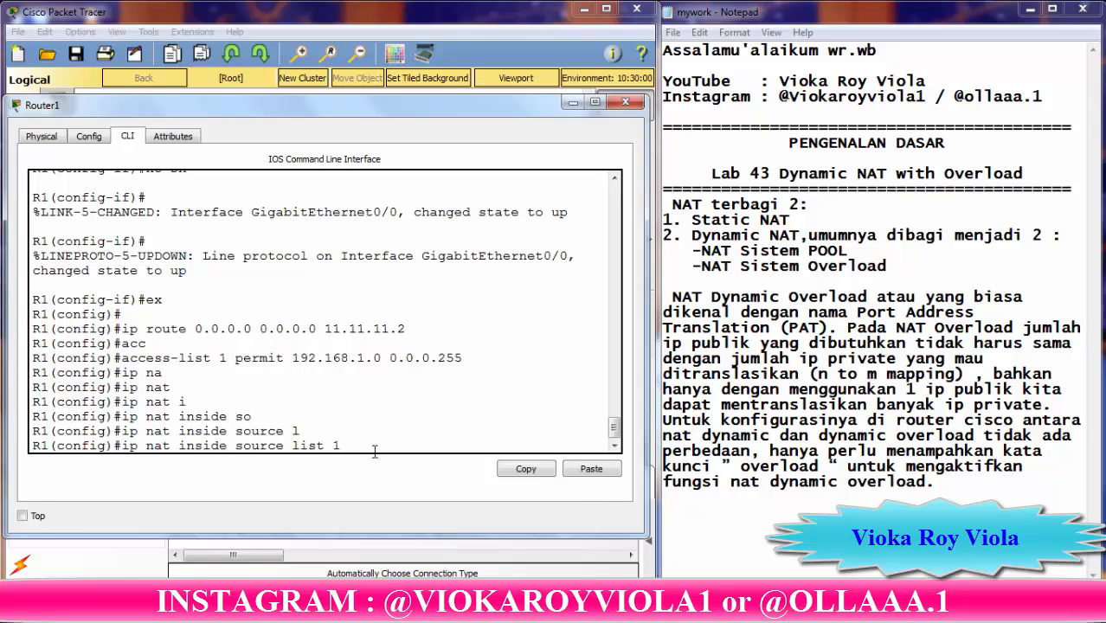
text(in)
text(0/0)
key(Left)
key(Left)
key(Left)
key(Left)
text(g)
click(573, 105)
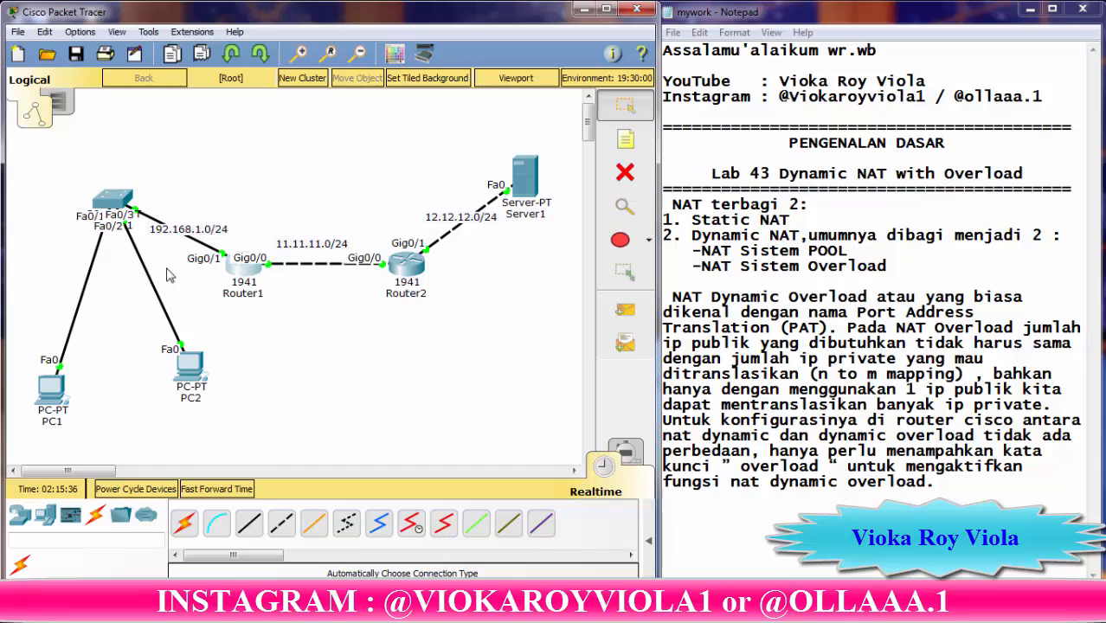
click(251, 275)
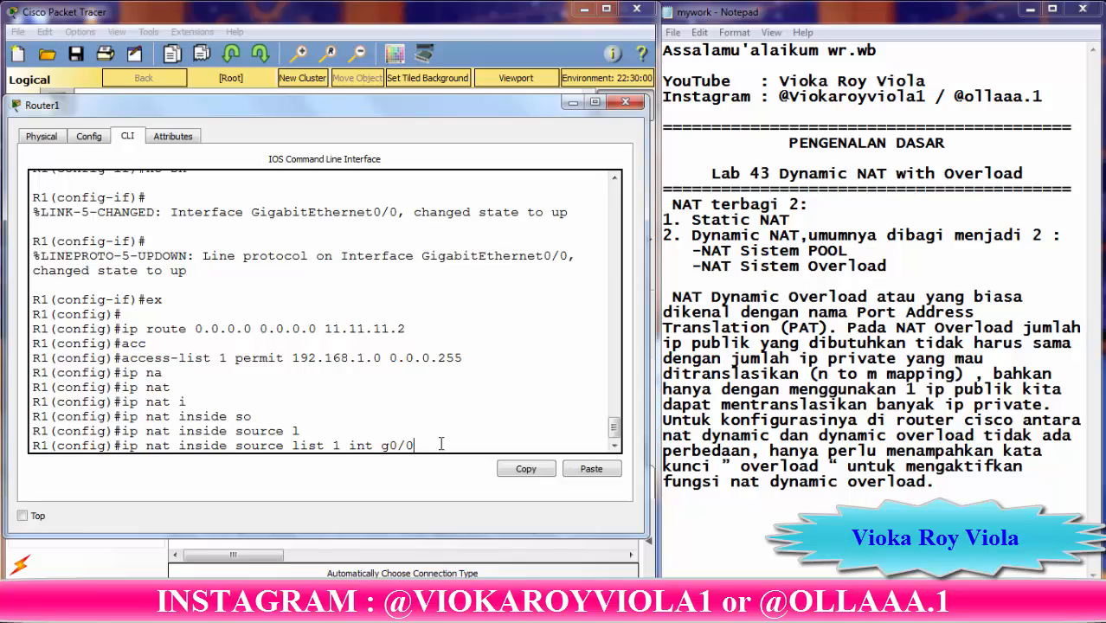
key(Return)
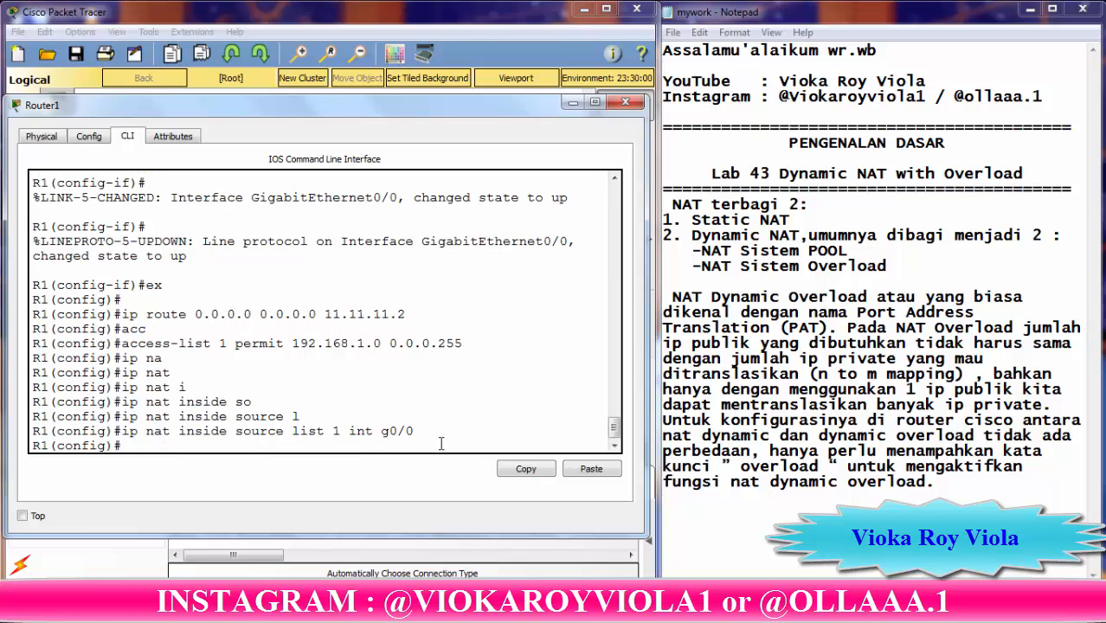
- Rerun the NAT command for list 1 and interface g0/0 with overload added, and compare the keyword with the notes
key(Up)
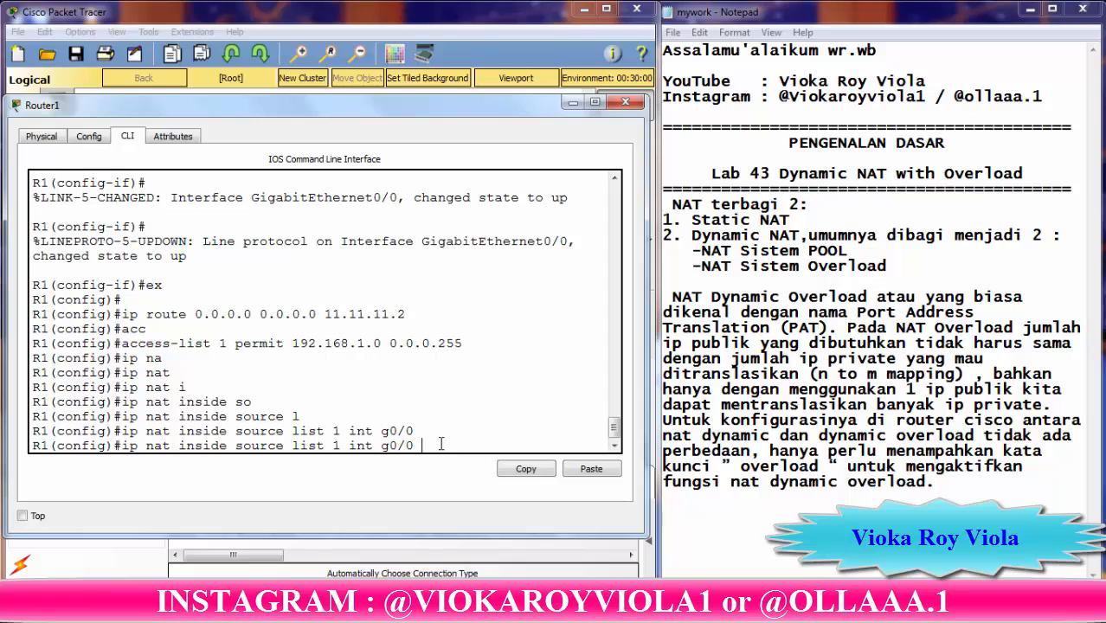
text(ovr)
key(Tab)
key(BackSpace)
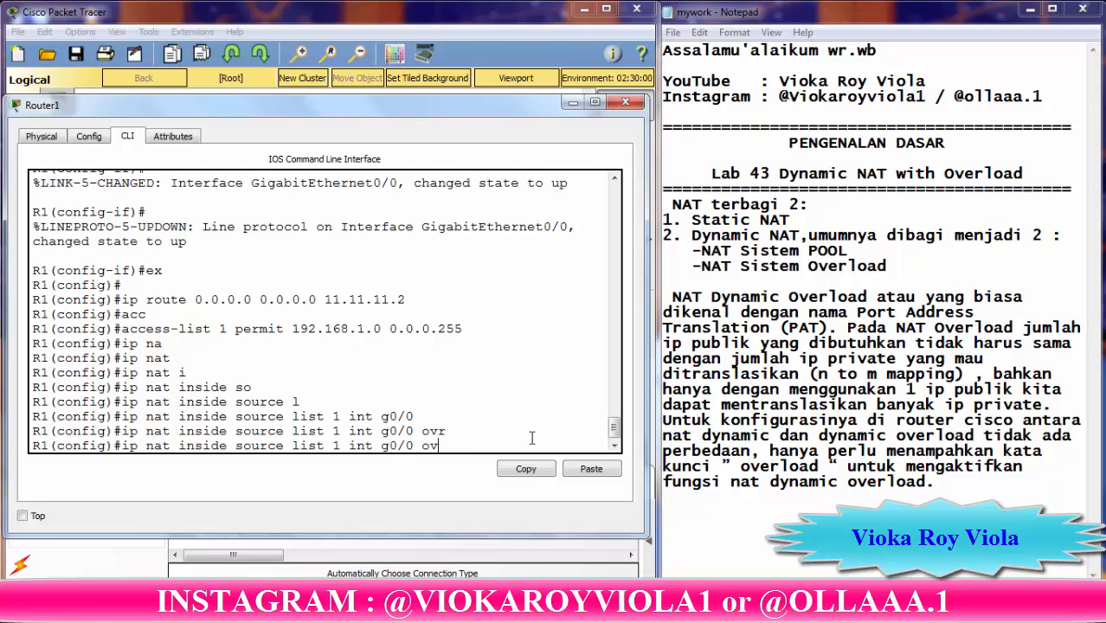
text(e)
key(Tab)
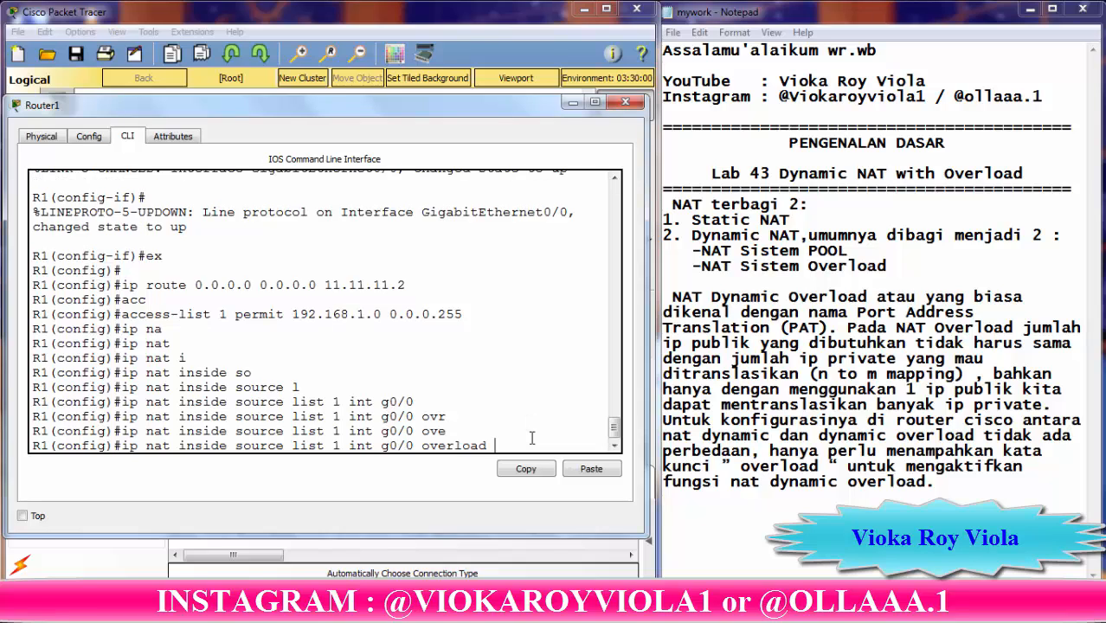
key(Return)
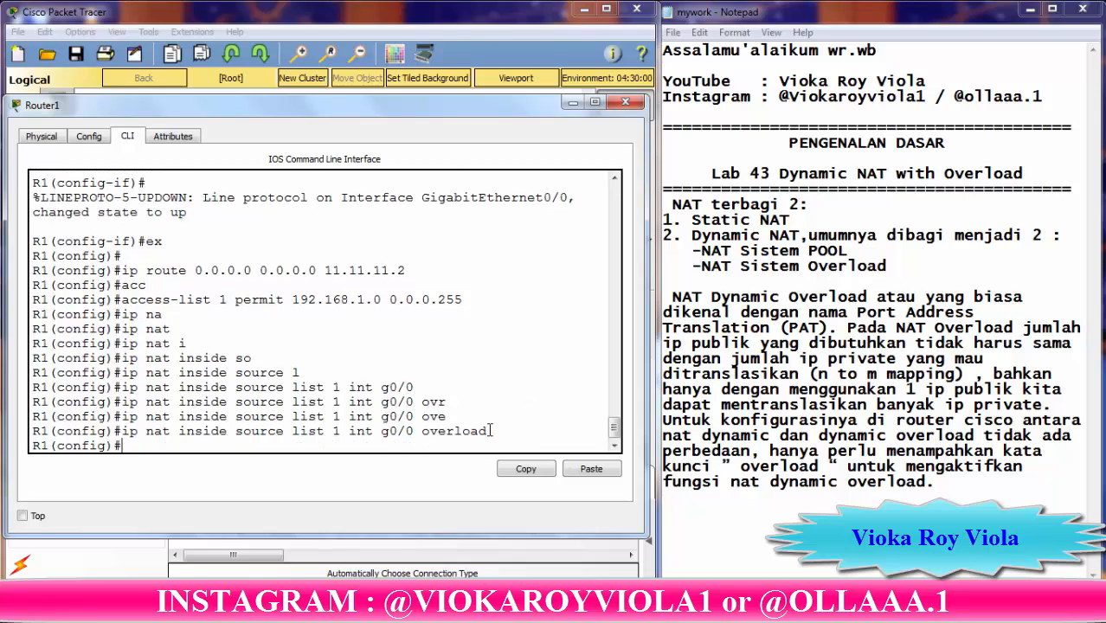
drag(488, 430, 409, 430)
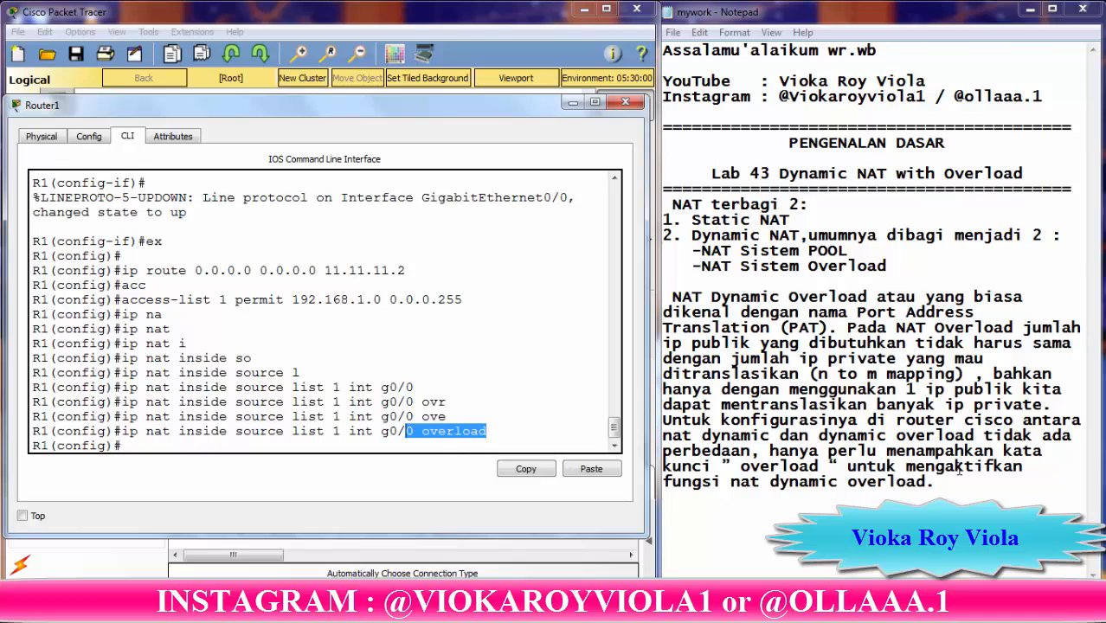
click(922, 481)
drag(920, 481, 749, 465)
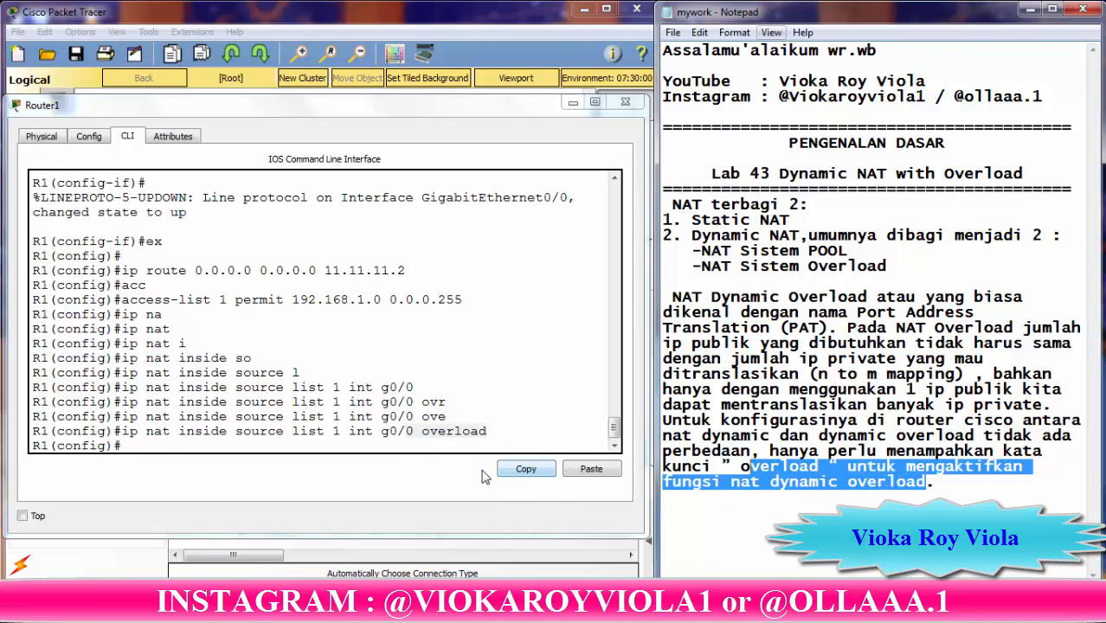
- Set Router1's interface g0/0 as the NAT outside interface with ip nat outside and exit interface configuration
click(390, 441)
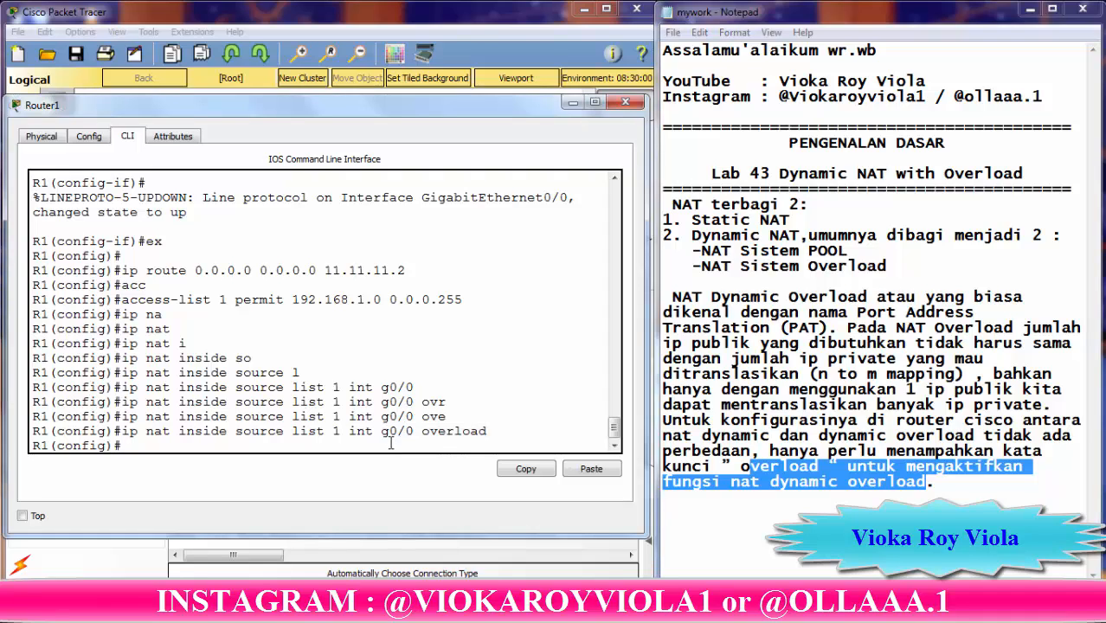
text(int g0/0)
key(Return)
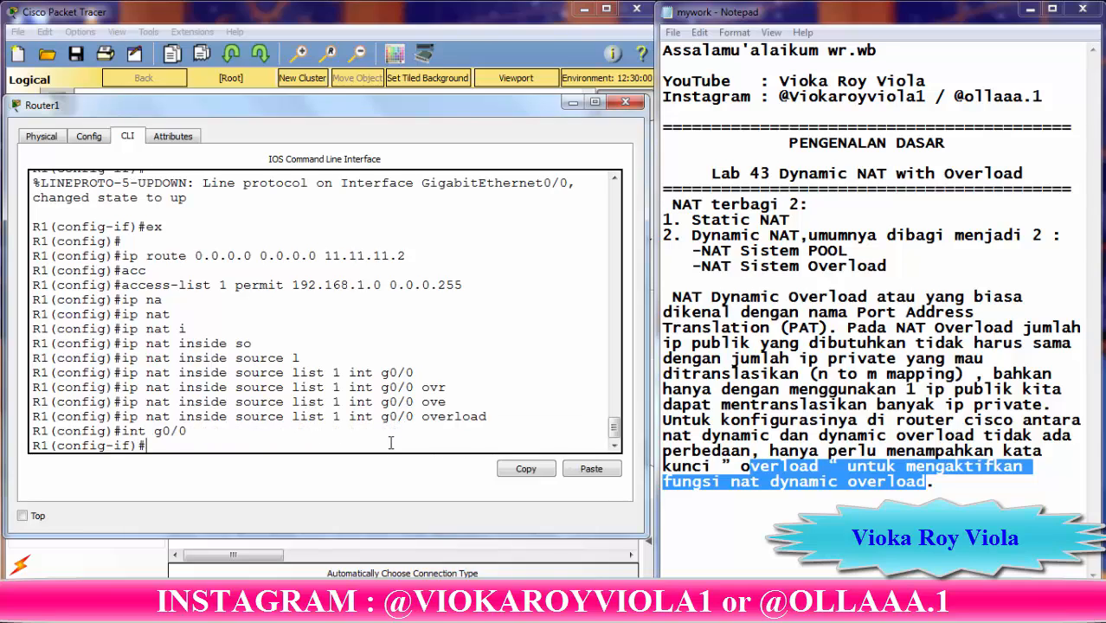
text(ip nat out)
key(Tab)
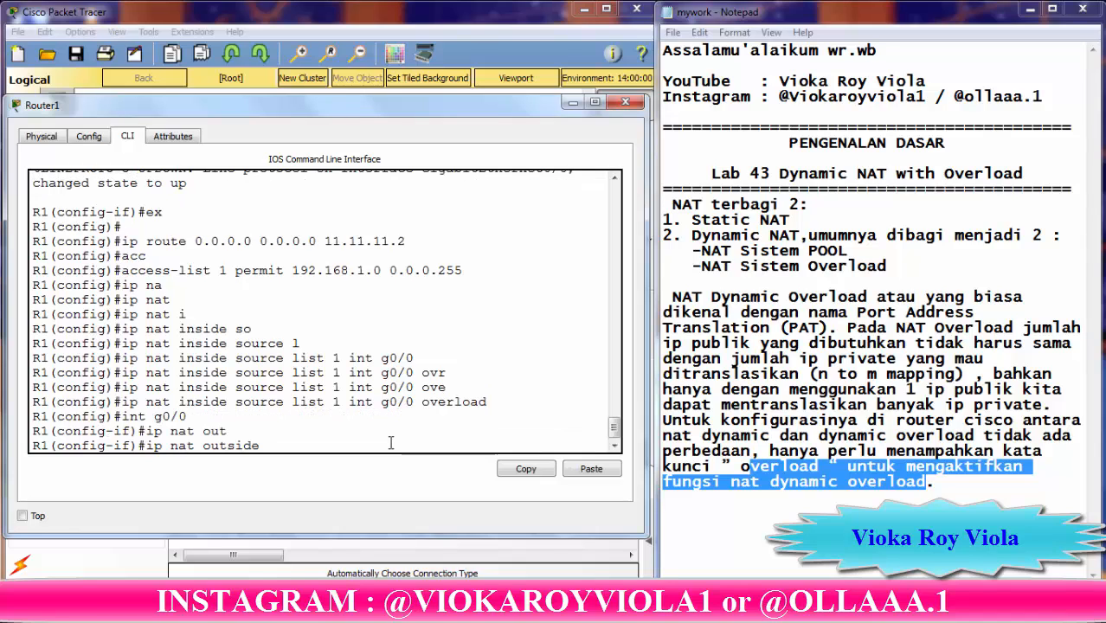
key(Return)
key(Return)
key(Return)
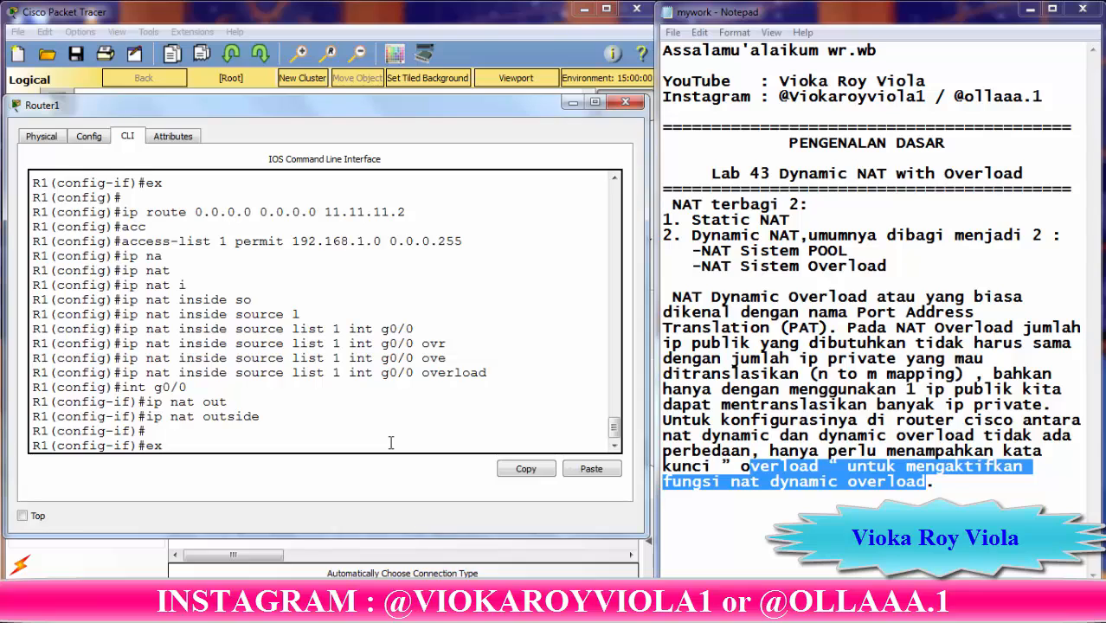
- Set Router1's interface g0/1 as the NAT inside interface with ip nat inside and minimize the router window
text(int g)
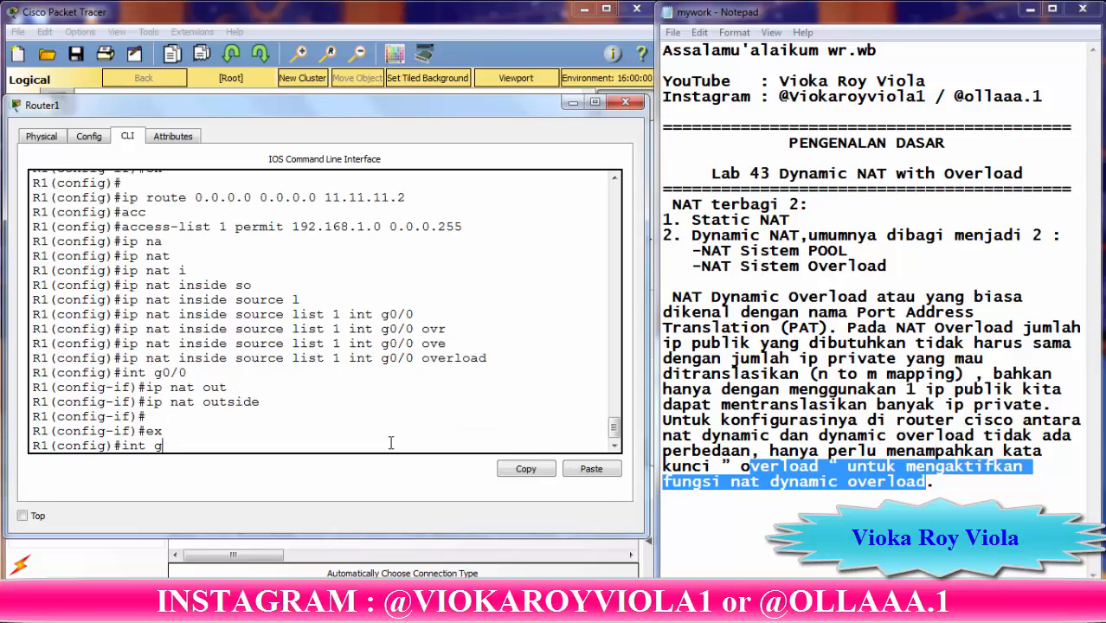
text(0/1)
key(Return)
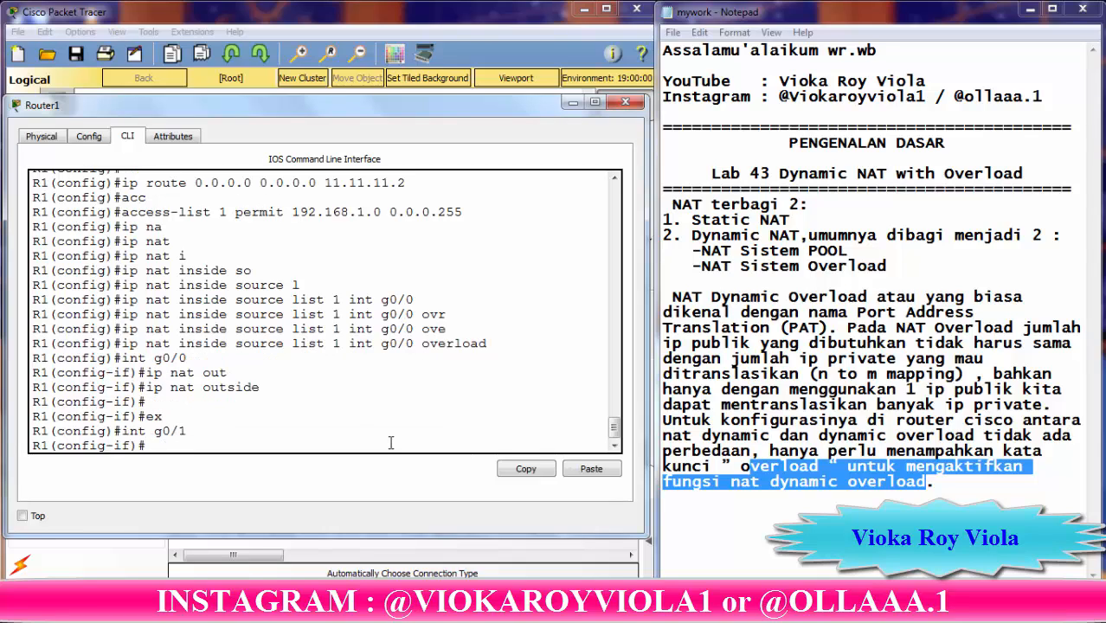
text(ip nat in)
key(Tab)
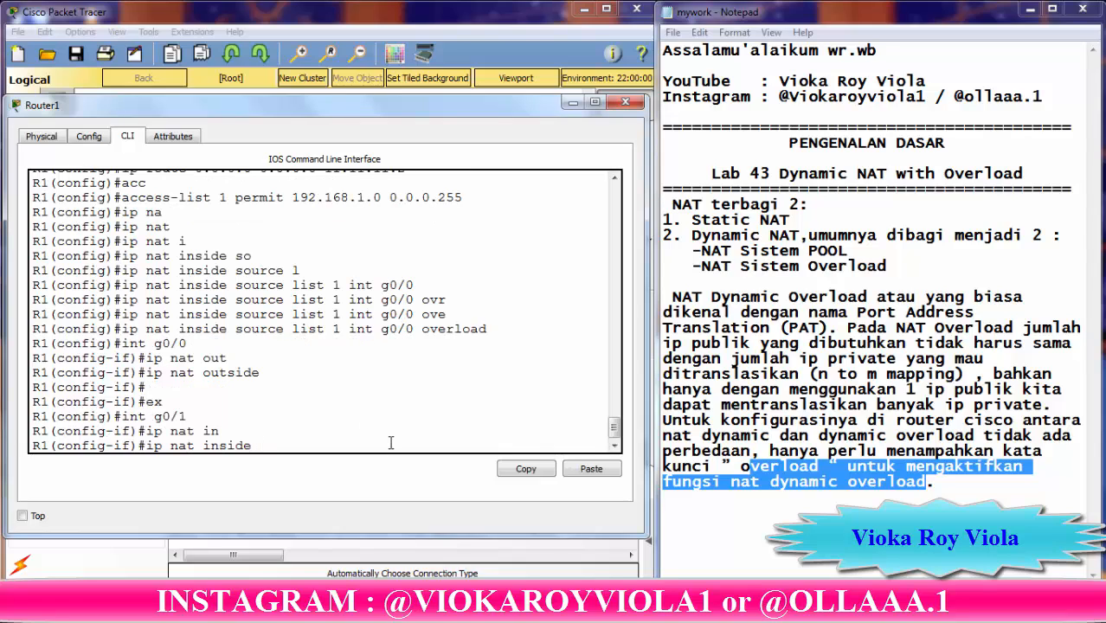
key(Return)
key(Return)
key(Return)
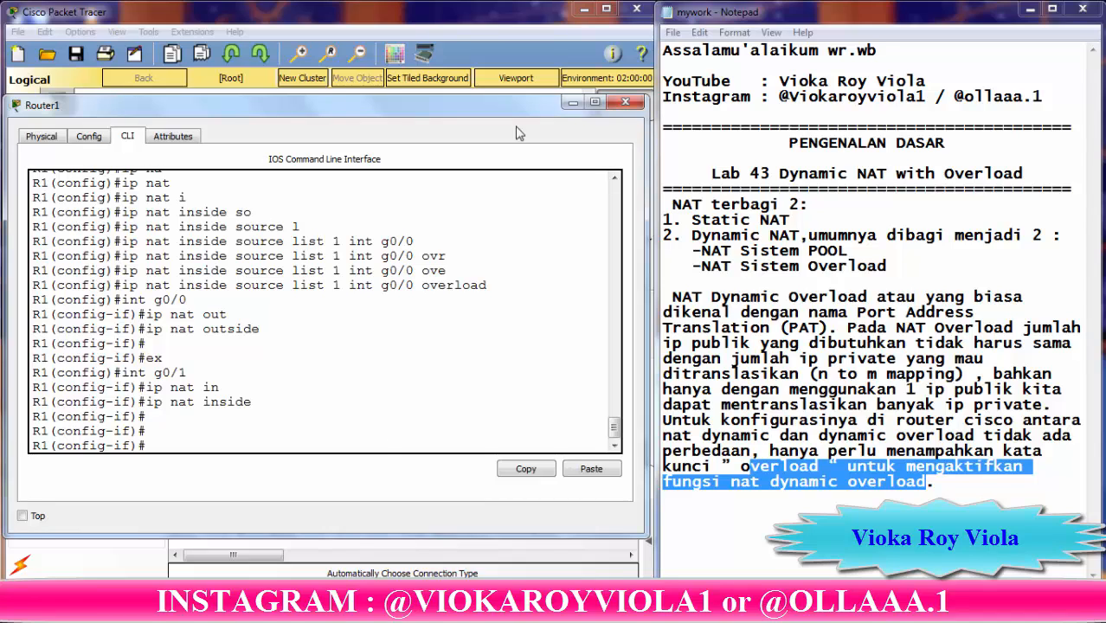
click(572, 103)
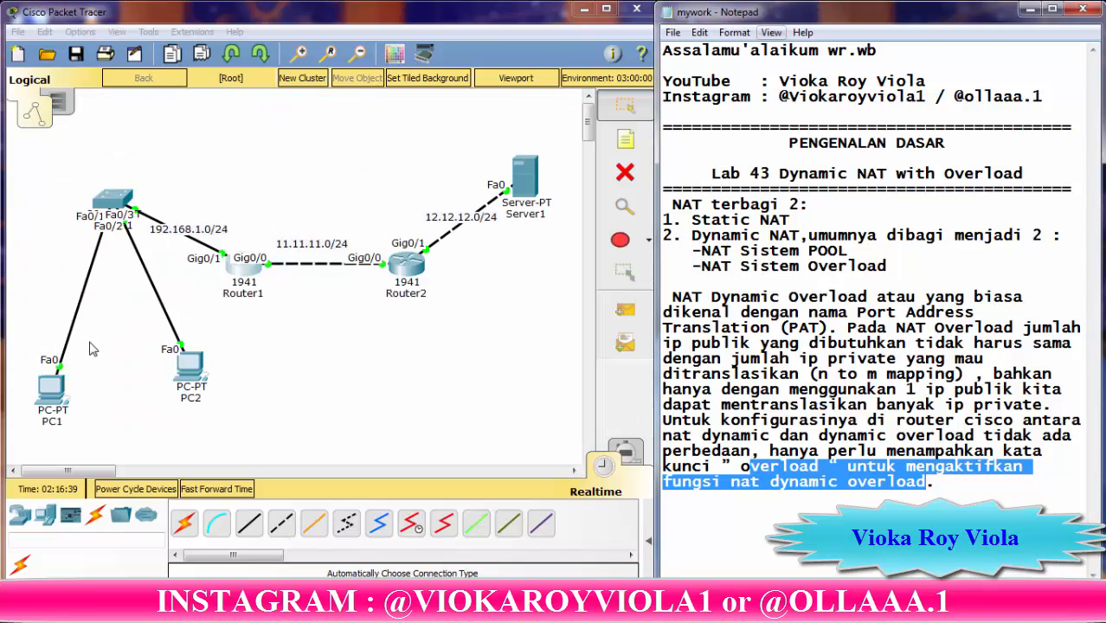
- Ping the server at 12.12.12.2 from PC1's Command Prompt and clear the text selection in the notes
click(38, 401)
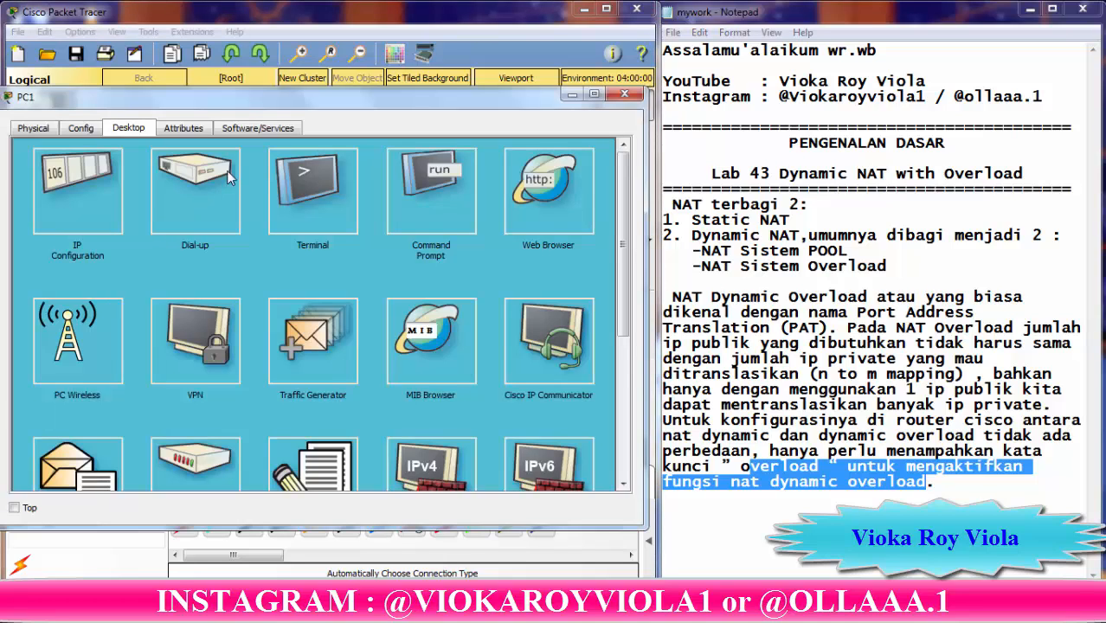
click(453, 212)
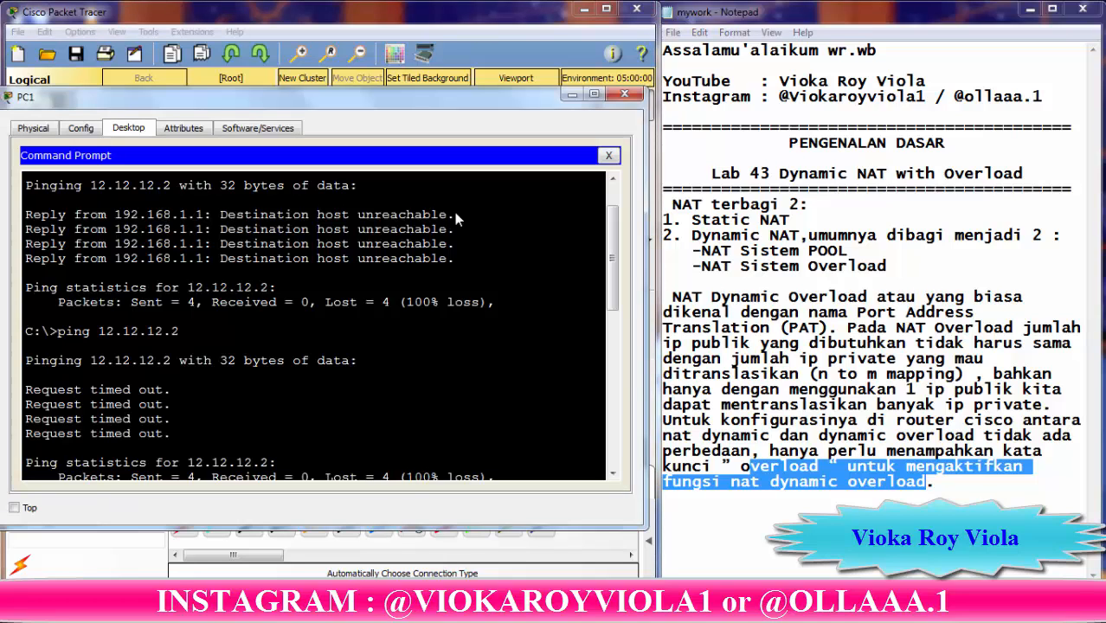
key(Up)
key(Return)
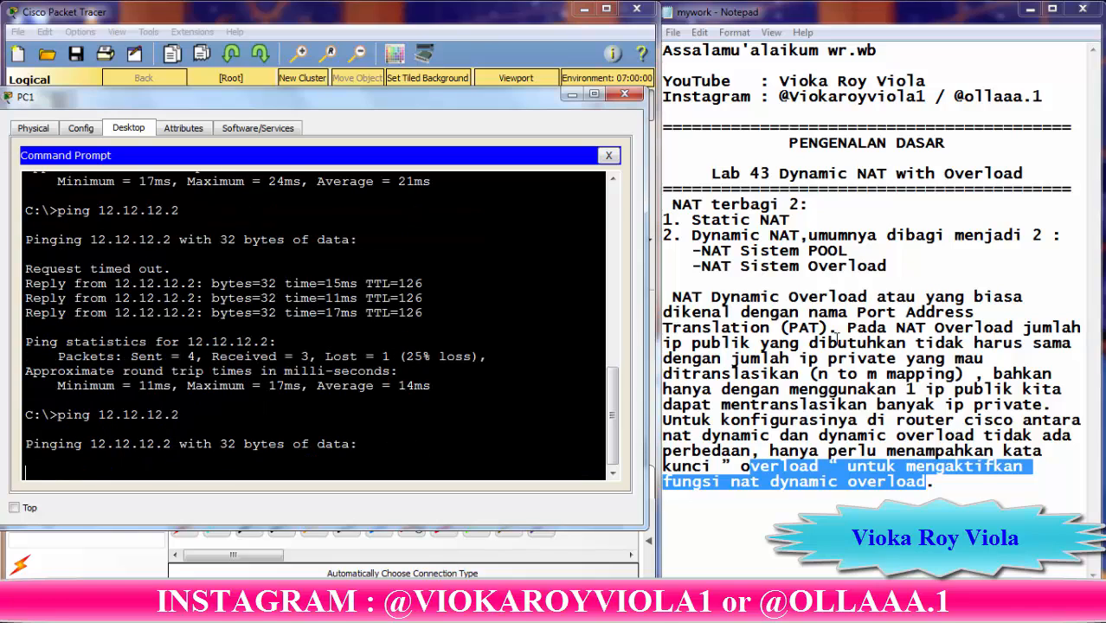
click(836, 343)
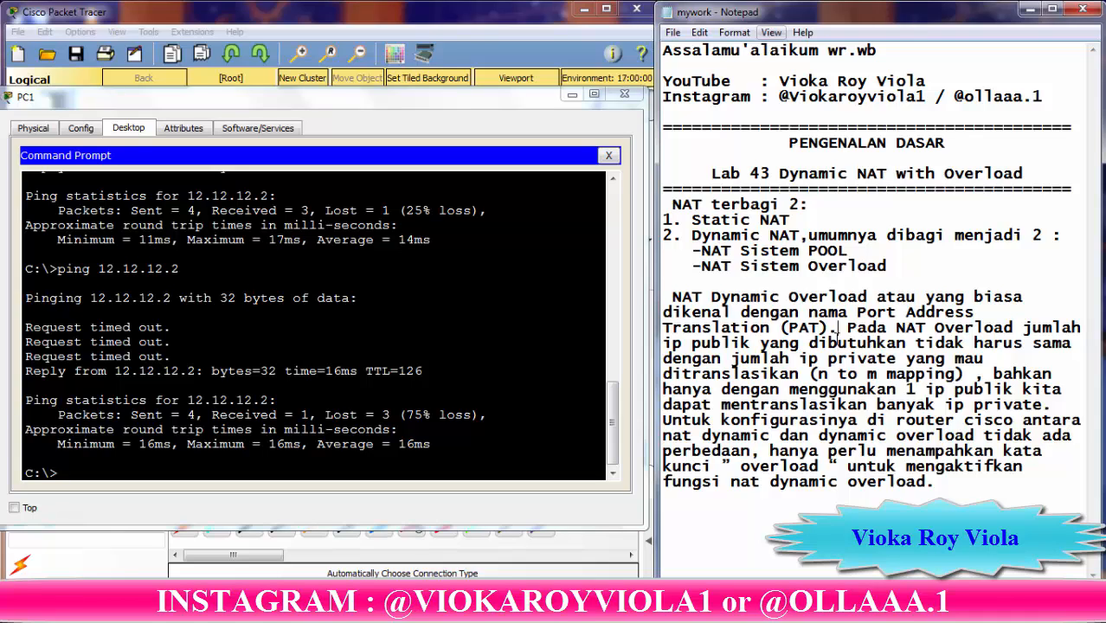
- Repeat the ping to 12.12.12.2 from PC1, close its Command Prompt and minimize the PC1 window
key(Up)
key(Up)
key(alt+Tab)
key(Up)
key(Return)
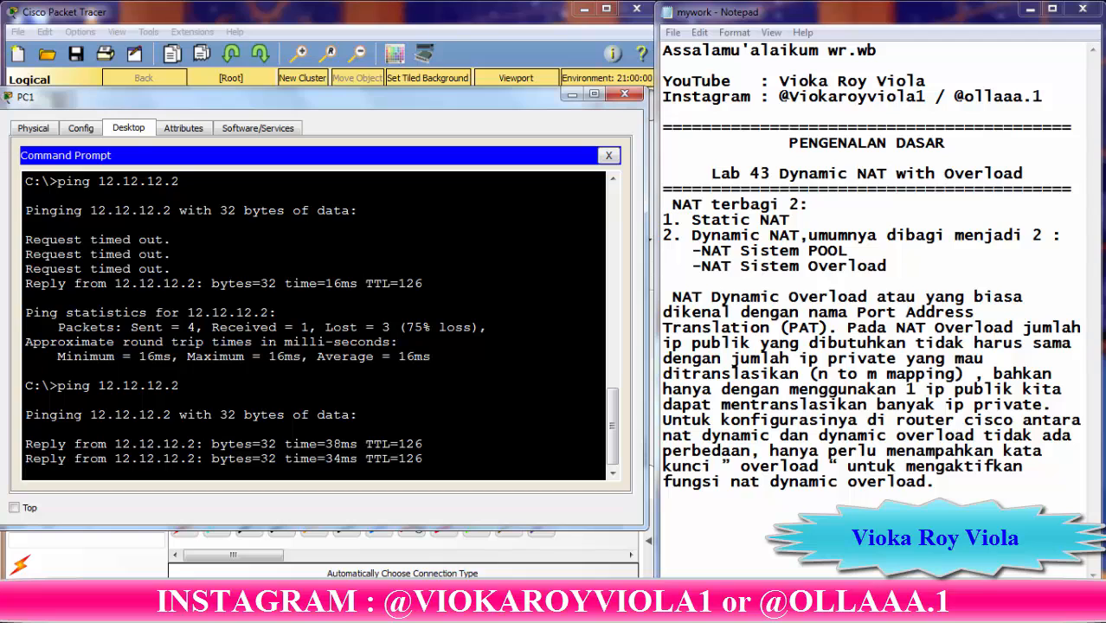
click(608, 155)
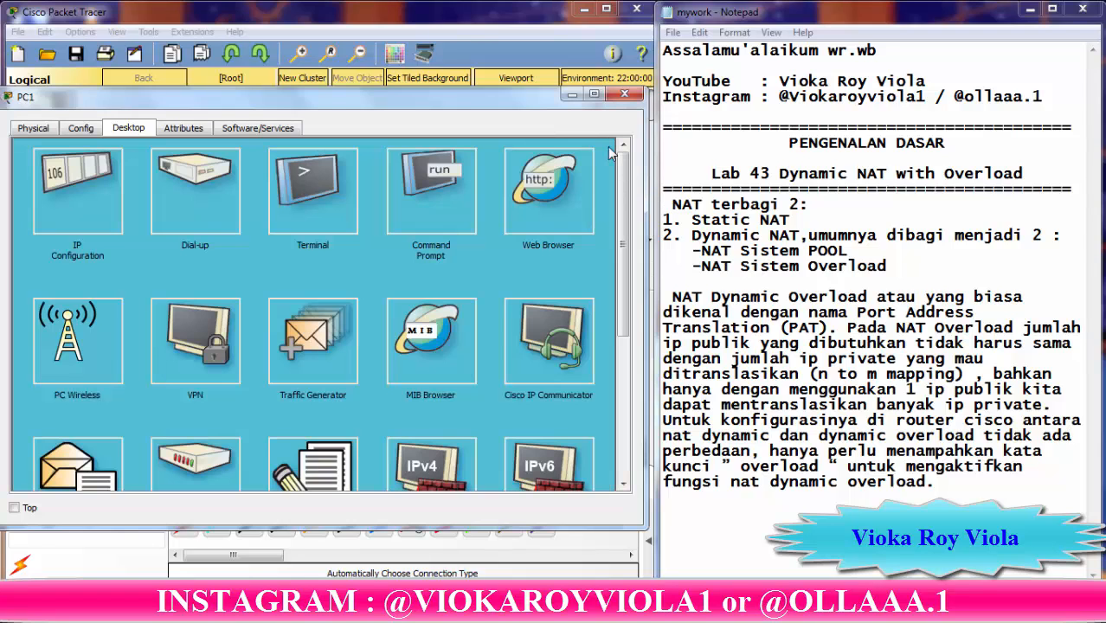
click(572, 94)
- Ping 12.12.12.2 from PC2's Command Prompt, close the prompt and minimize the PC2 window
click(190, 365)
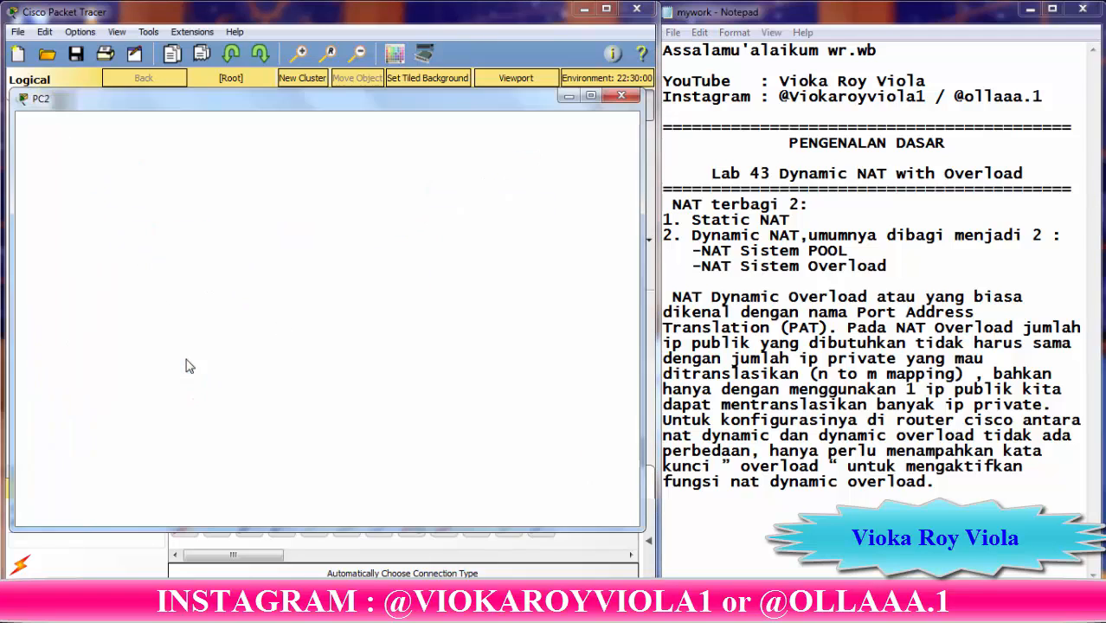
click(427, 191)
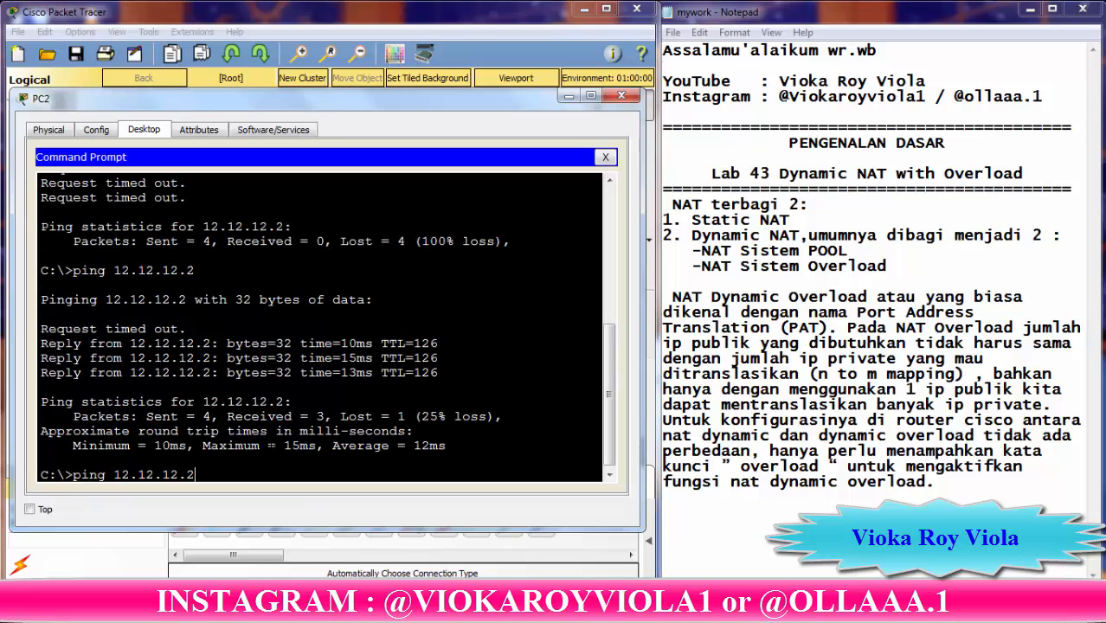
key(Return)
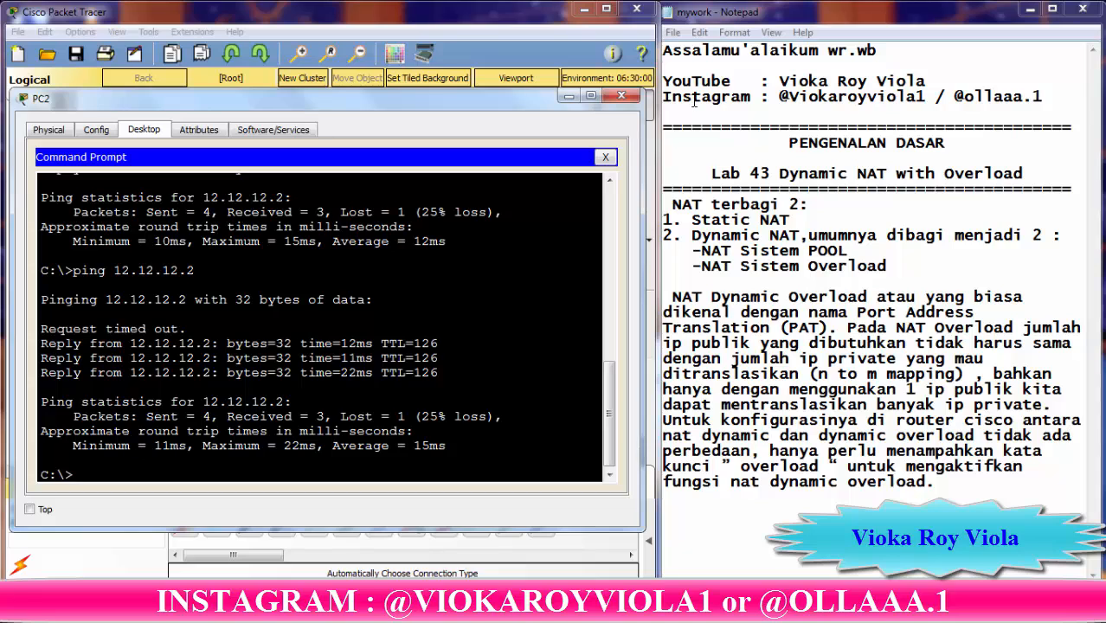
click(604, 157)
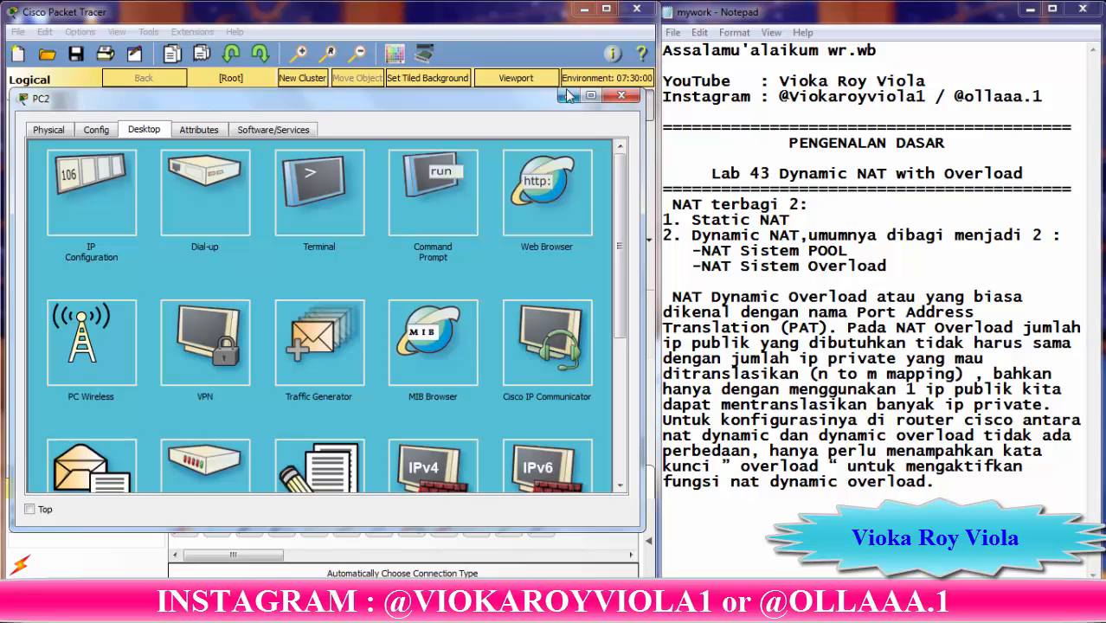
click(569, 96)
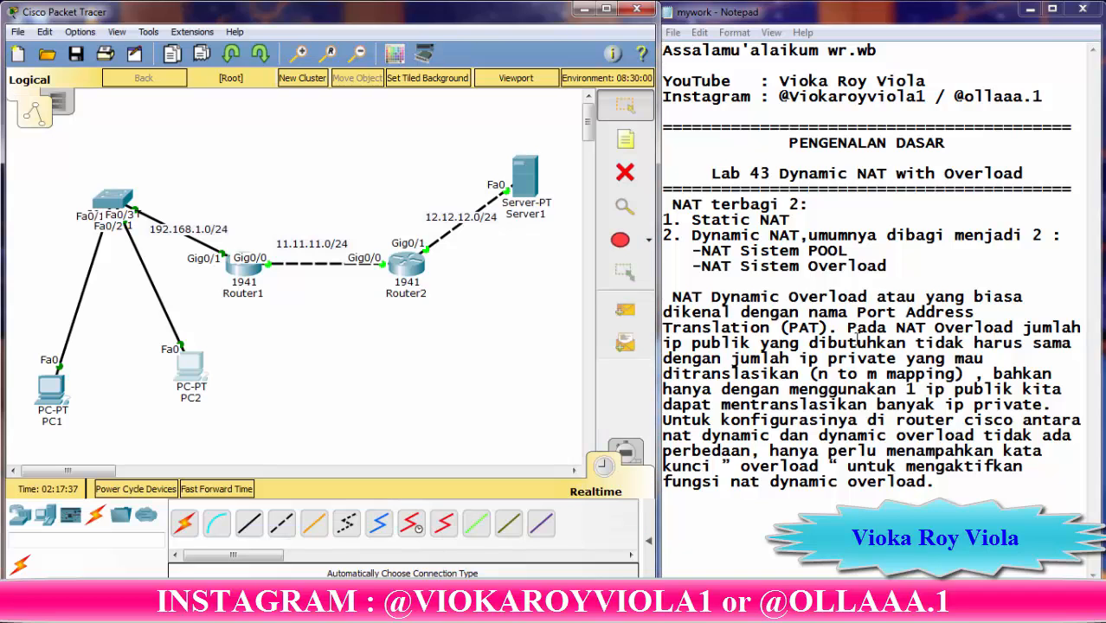